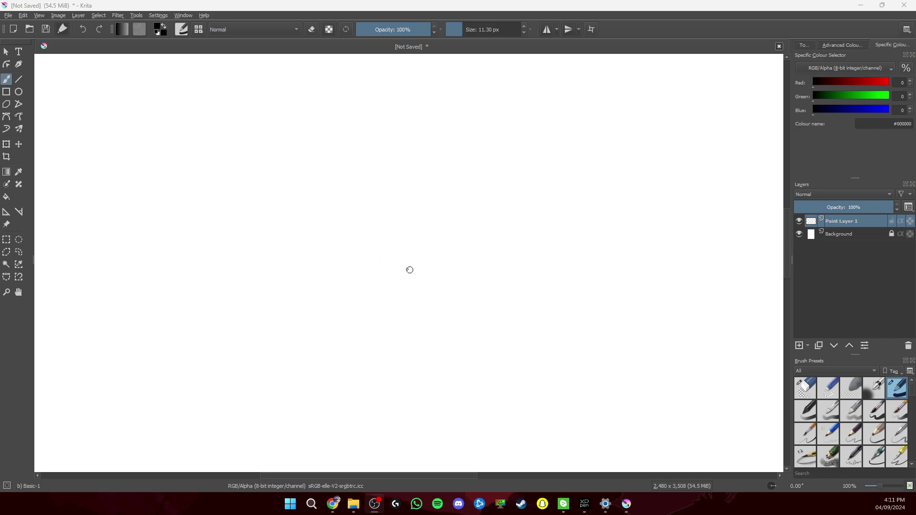
Replace the first scribble with a thick, rough head circle drawn at brush size 10.36 px
left_click_drag(694, 284, 677, 270)
mouse_move(348, 261)
left_mouse_down()
mouse_move(431, 243)
mouse_move(424, 205)
mouse_move(329, 191)
mouse_move(346, 269)
mouse_move(434, 260)
left_mouse_up()
key("ctrl+z")
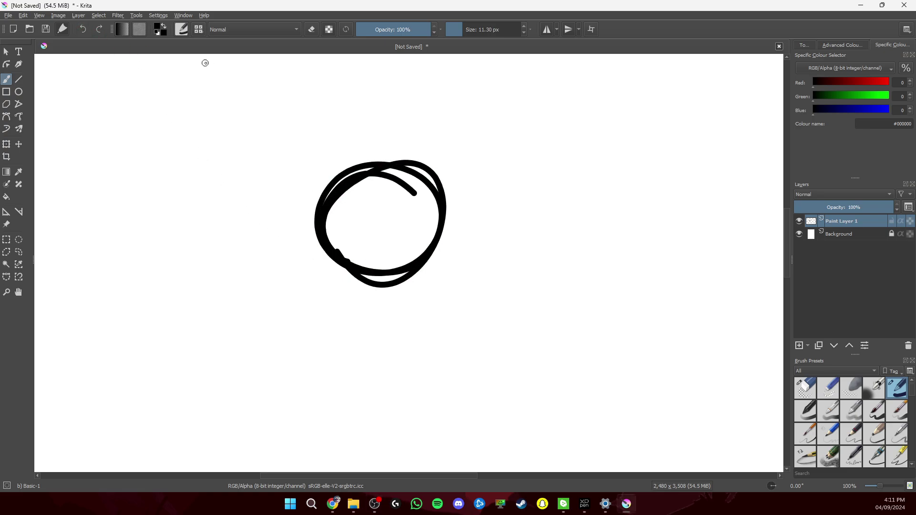
key("ctrl+z")
key("ctrl+z")
left_click_drag(462, 33, 462, 27)
mouse_move(390, 244)
left_mouse_down()
mouse_move(337, 238)
mouse_move(377, 260)
mouse_move(424, 224)
mouse_move(324, 198)
left_mouse_up()
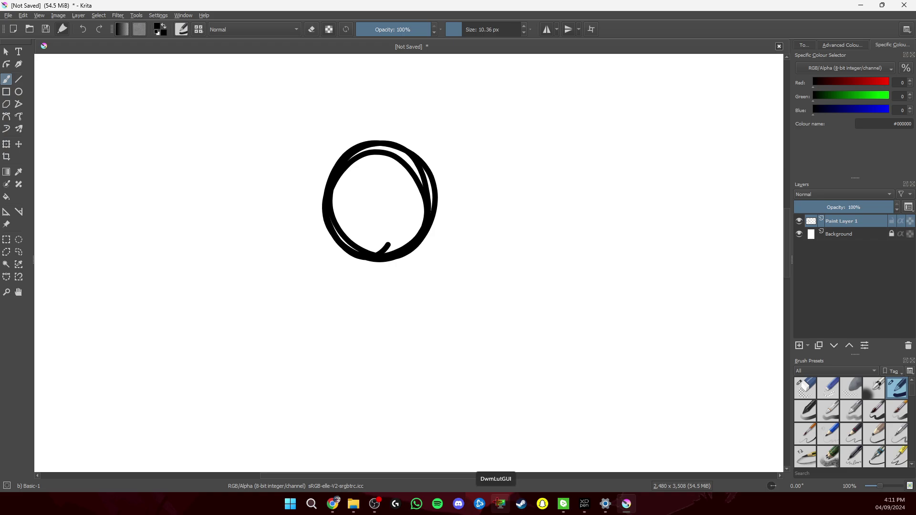
Draw a test ellipse and strokes on the canvas's left, then erase them
left_click(19, 92)
left_click_drag(139, 225, 280, 373)
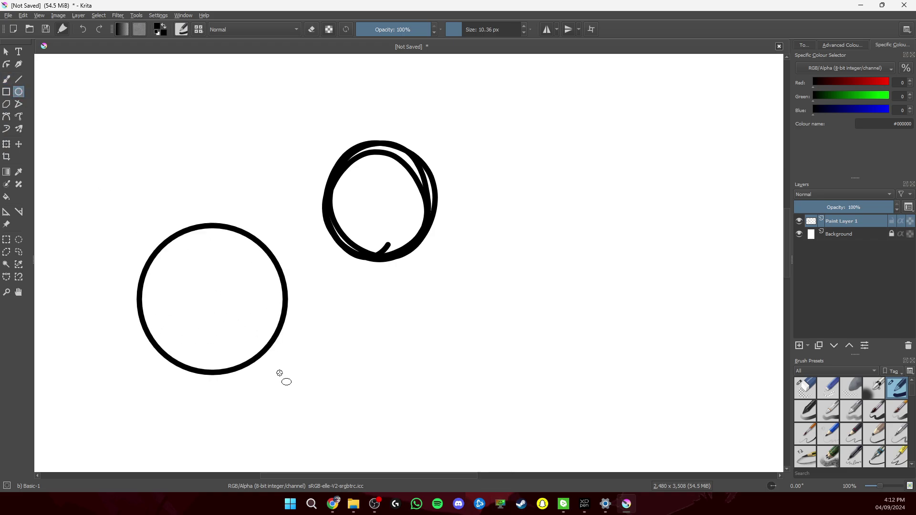
left_click(313, 29)
mouse_move(266, 319)
left_mouse_down()
mouse_move(266, 241)
mouse_move(164, 239)
mouse_move(198, 299)
mouse_move(296, 401)
left_mouse_up()
left_click(312, 29)
mouse_move(288, 285)
left_mouse_down()
mouse_move(293, 328)
mouse_move(240, 399)
mouse_move(280, 325)
left_mouse_up()
left_click(6, 78)
left_click_drag(285, 379, 293, 292)
mouse_move(298, 356)
left_mouse_down()
mouse_move(299, 375)
mouse_move(292, 304)
mouse_move(304, 337)
mouse_move(282, 287)
mouse_move(280, 297)
mouse_move(276, 259)
mouse_move(292, 389)
mouse_move(300, 372)
mouse_move(294, 378)
mouse_move(272, 305)
mouse_move(274, 392)
mouse_move(308, 351)
mouse_move(275, 404)
left_mouse_up()
left_click(312, 29)
mouse_move(295, 325)
left_mouse_down()
mouse_move(264, 272)
mouse_move(250, 211)
mouse_move(256, 192)
mouse_move(259, 200)
mouse_move(275, 191)
mouse_move(262, 202)
mouse_move(262, 187)
mouse_move(243, 312)
mouse_move(257, 206)
mouse_move(272, 332)
mouse_move(257, 419)
mouse_move(233, 386)
mouse_move(166, 347)
mouse_move(145, 308)
mouse_move(218, 377)
mouse_move(131, 273)
mouse_move(144, 310)
mouse_move(130, 300)
mouse_move(148, 280)
mouse_move(162, 231)
mouse_move(156, 253)
mouse_move(183, 219)
mouse_move(192, 251)
mouse_move(233, 216)
mouse_move(255, 221)
mouse_move(247, 217)
mouse_move(246, 242)
mouse_move(251, 345)
left_mouse_up()
Erase leftover fragments and draw a vertical centre line through the head circle
left_click_drag(212, 228, 196, 231)
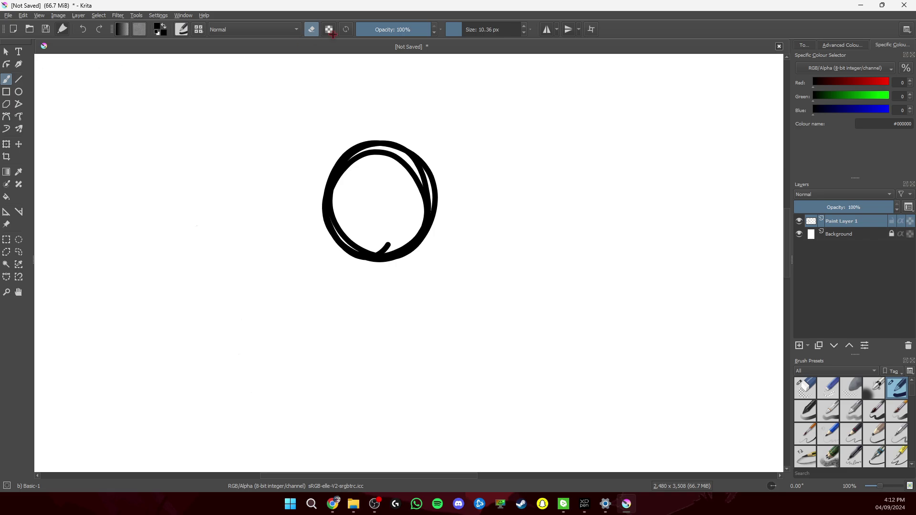
left_click(311, 35)
left_click_drag(378, 148, 386, 341)
left_click_drag(380, 149, 387, 341)
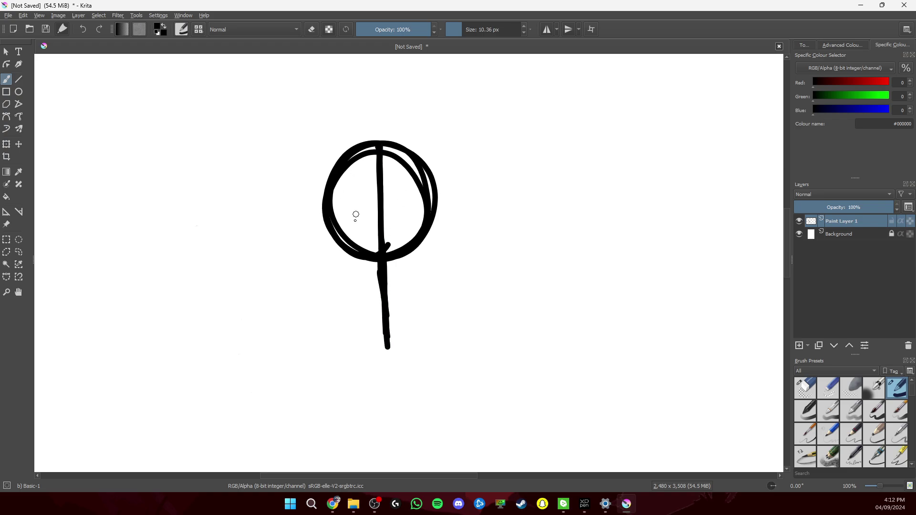
Discard trial strokes on the right, then draw the left face side and jaw to the chin
mouse_move(485, 186)
left_mouse_down()
mouse_move(459, 182)
mouse_move(498, 167)
mouse_move(474, 211)
left_mouse_up()
left_click(83, 29)
left_click(83, 29)
left_click_drag(444, 148, 465, 312)
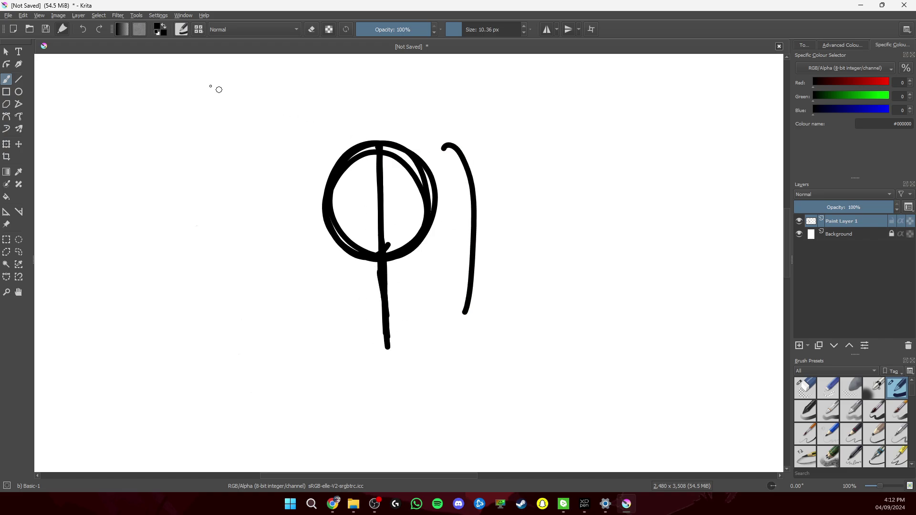
left_click(83, 29)
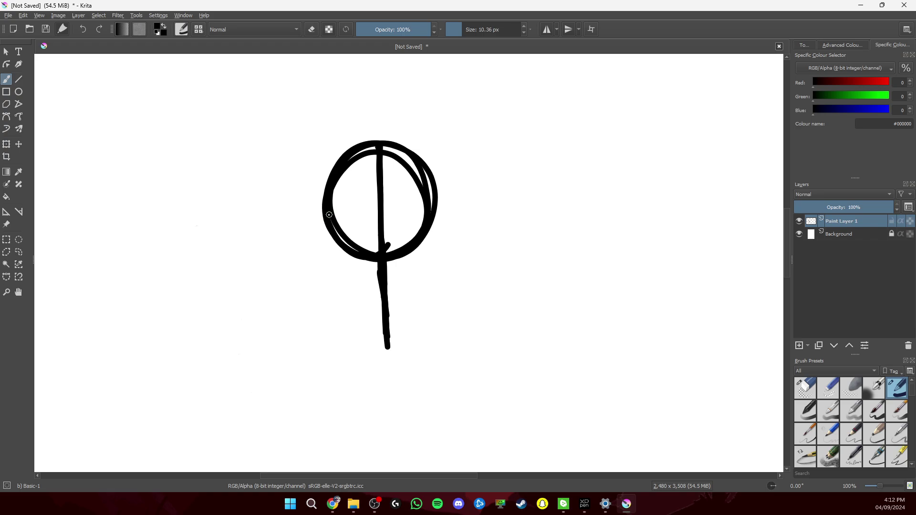
mouse_move(324, 205)
left_mouse_down()
mouse_move(334, 267)
mouse_move(328, 222)
left_mouse_up()
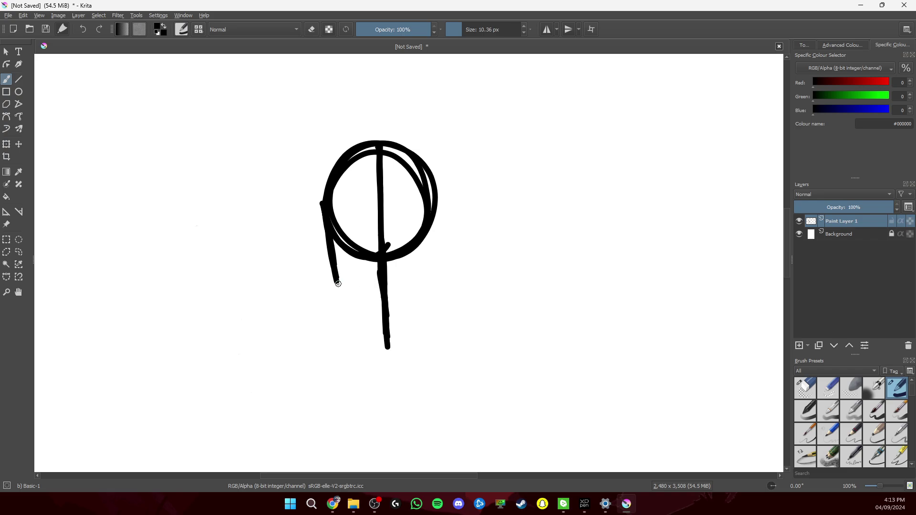
left_click_drag(338, 284, 385, 325)
Draw the right face side and jaw, then undo them to retry
mouse_move(434, 212)
left_mouse_down()
mouse_move(438, 203)
mouse_move(429, 281)
mouse_move(437, 209)
left_mouse_up()
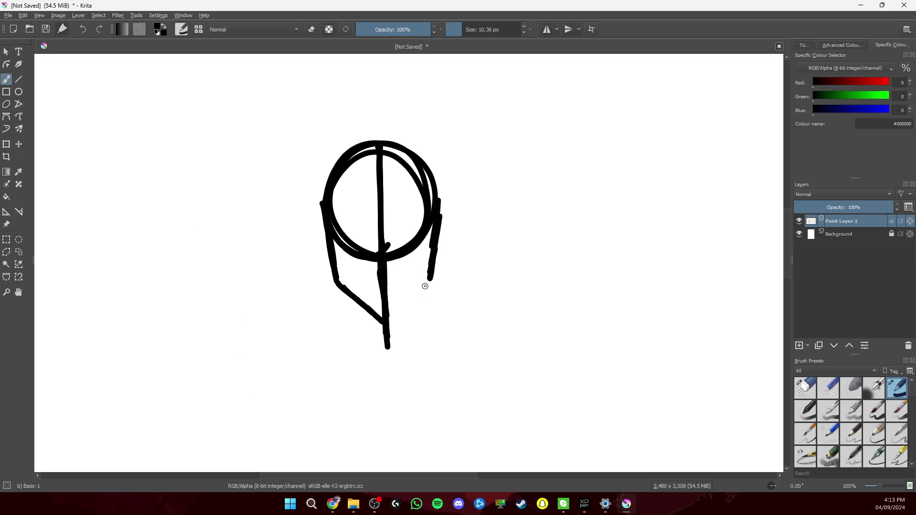
left_click_drag(426, 285, 399, 311)
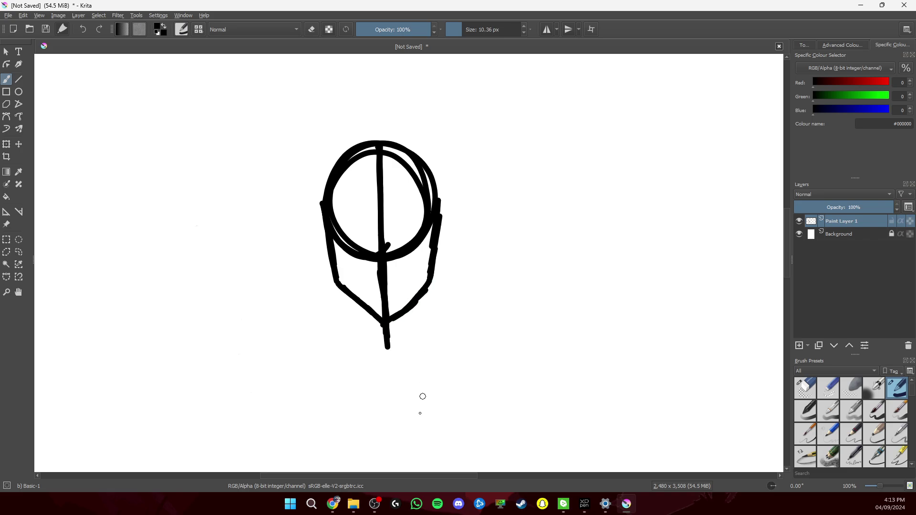
left_click(82, 28)
left_click(82, 29)
left_click(82, 29)
left_click(83, 28)
left_click(83, 27)
left_click(83, 28)
left_click(82, 28)
left_click(82, 28)
left_click(83, 28)
left_click(82, 28)
Repaint the right side of the face down to the chin
left_click_drag(440, 217, 434, 266)
left_click(84, 28)
left_click(84, 27)
left_click(84, 28)
left_click(84, 27)
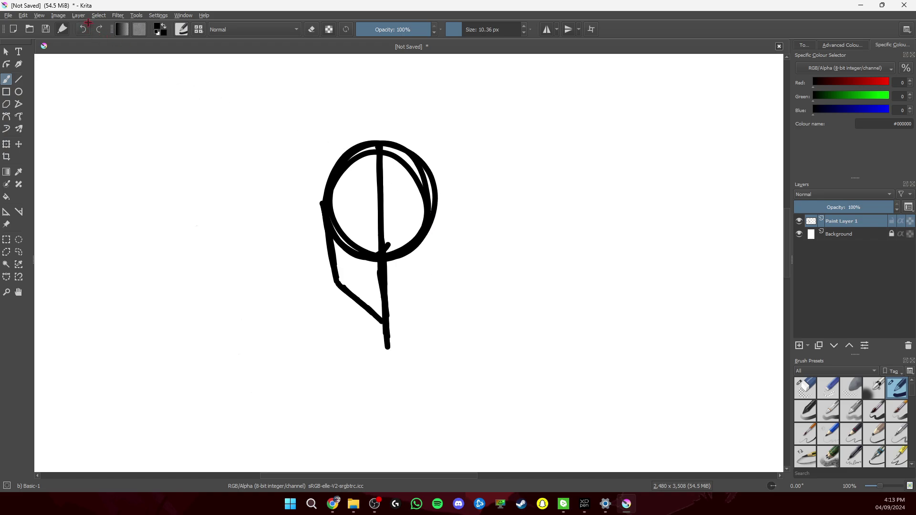
left_click_drag(440, 205, 429, 279)
mouse_move(439, 207)
left_mouse_down()
mouse_move(413, 302)
mouse_move(422, 291)
mouse_move(401, 311)
left_mouse_up()
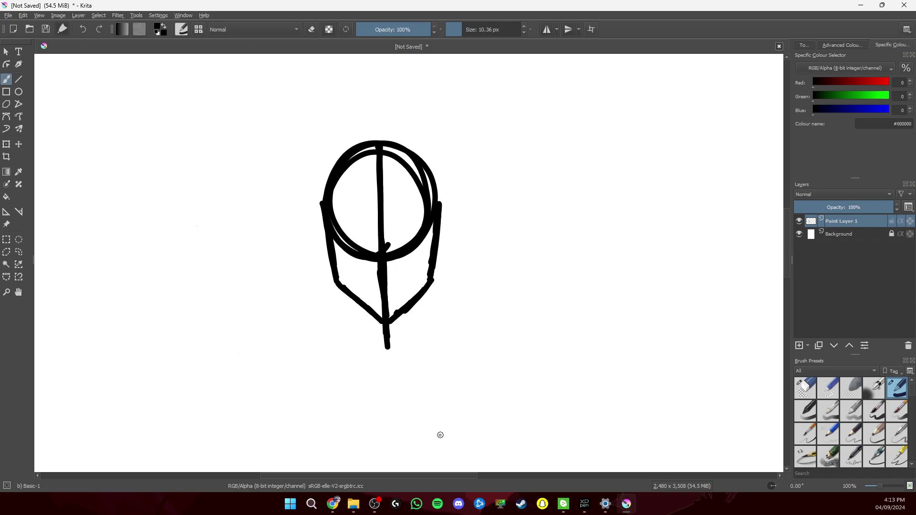
Erase the centre line, inner circle arc and stem below the chin with Eraser Circle
left_click(806, 389)
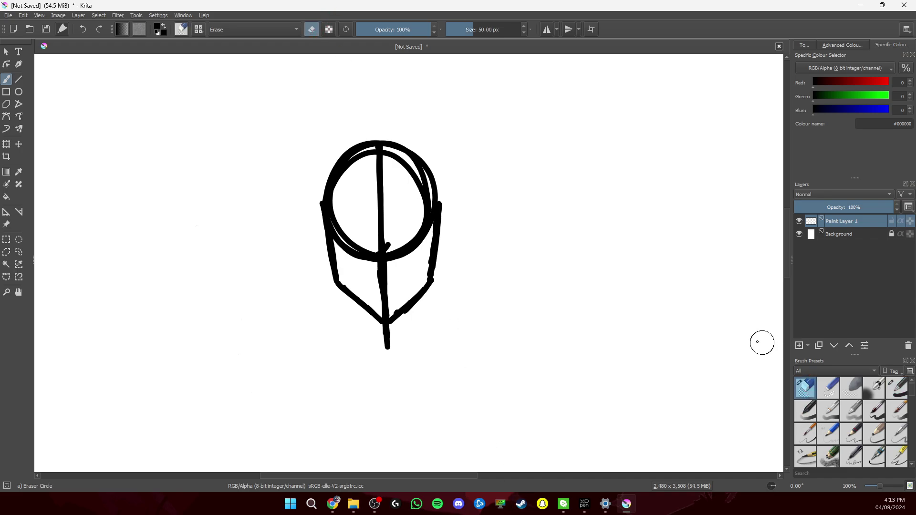
mouse_move(385, 215)
left_mouse_down()
mouse_move(382, 257)
mouse_move(379, 166)
mouse_move(362, 190)
mouse_move(364, 238)
mouse_move(342, 220)
mouse_move(343, 239)
mouse_move(337, 212)
mouse_move(339, 237)
mouse_move(337, 213)
mouse_move(370, 288)
mouse_move(383, 263)
mouse_move(400, 253)
mouse_move(405, 262)
mouse_move(423, 237)
mouse_move(426, 217)
mouse_move(404, 161)
left_mouse_up()
left_click_drag(386, 280, 385, 312)
mouse_move(387, 343)
left_mouse_down()
mouse_move(385, 311)
mouse_move(384, 319)
left_mouse_up()
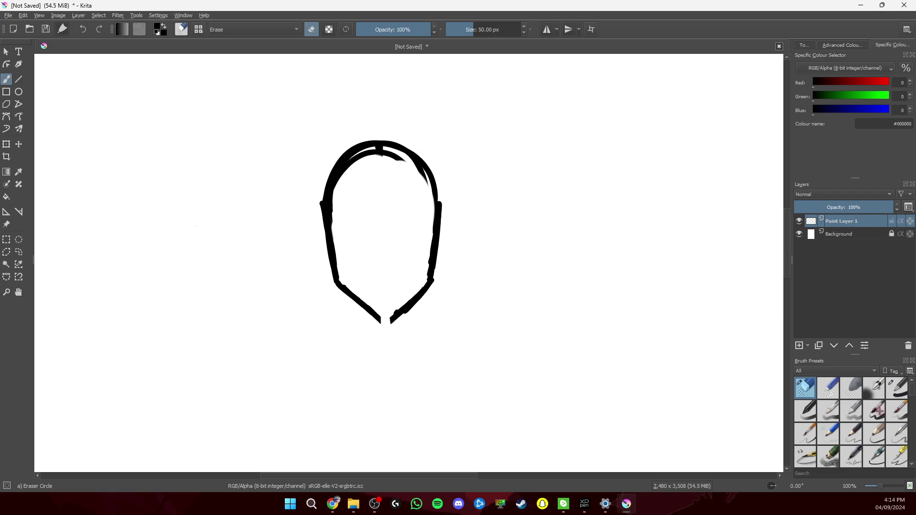
Return to the Basic-1 ink brush and close the gap at the chin
left_click(890, 396)
key("e")
mouse_move(379, 320)
left_mouse_down()
mouse_move(394, 318)
mouse_move(388, 323)
left_mouse_up()
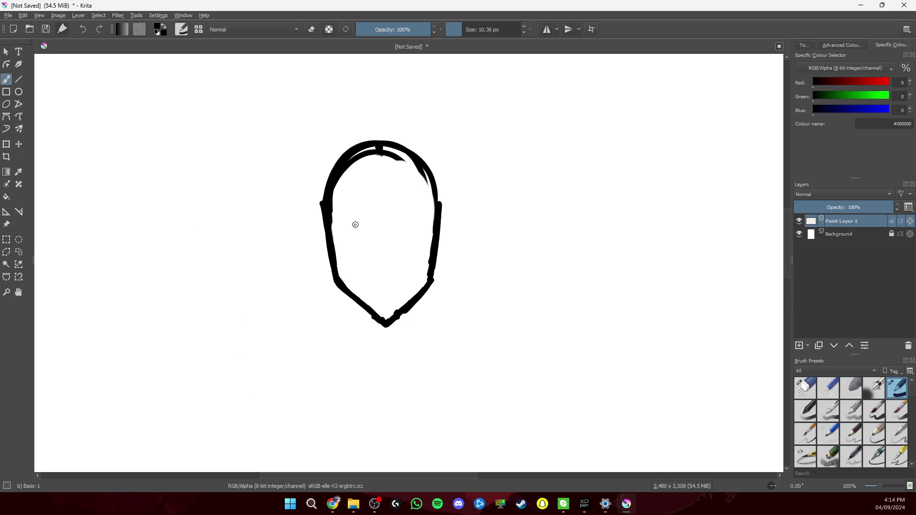
mouse_move(359, 211)
left_mouse_down()
mouse_move(351, 233)
mouse_move(365, 229)
mouse_move(361, 210)
left_mouse_up()
left_click_drag(407, 229, 413, 211)
left_click(82, 29)
left_click(82, 29)
left_click(18, 92)
left_click_drag(348, 208, 424, 236)
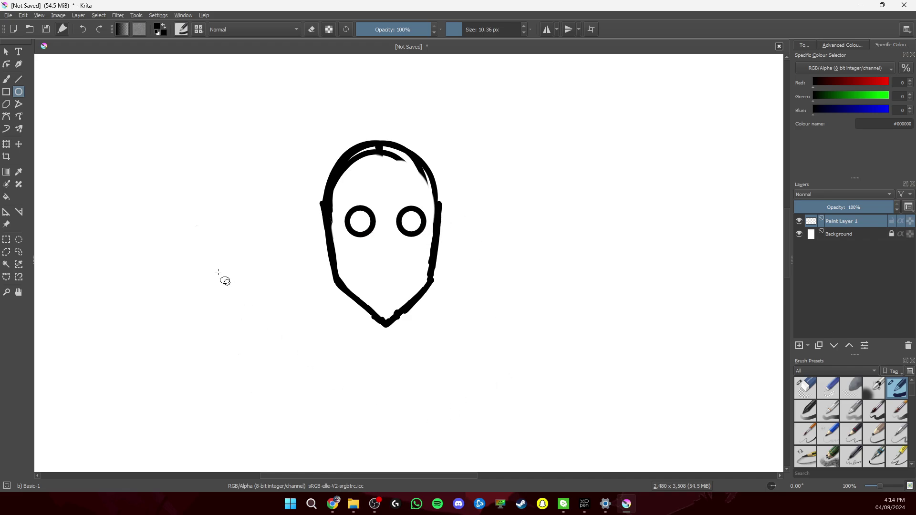
left_click(83, 29)
left_click(83, 29)
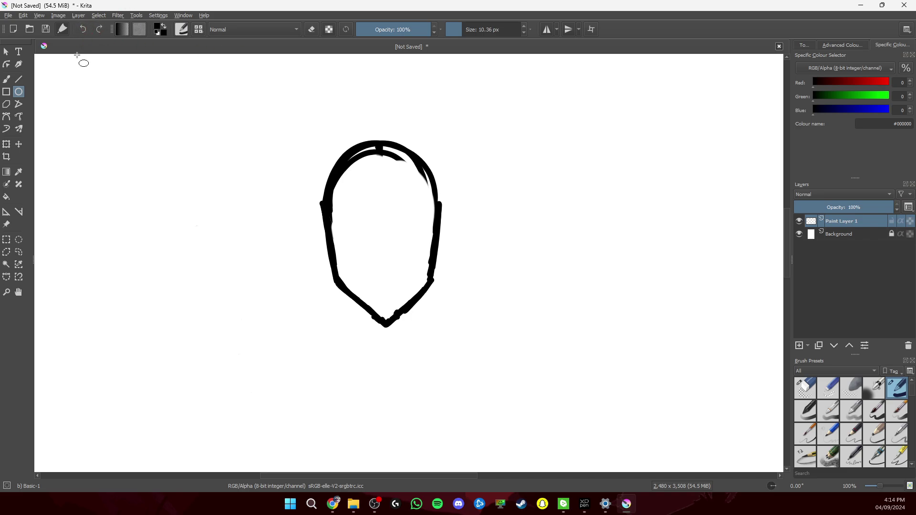
left_click(7, 79)
mouse_move(354, 208)
left_mouse_down()
mouse_move(342, 215)
mouse_move(367, 212)
mouse_move(351, 230)
left_mouse_up()
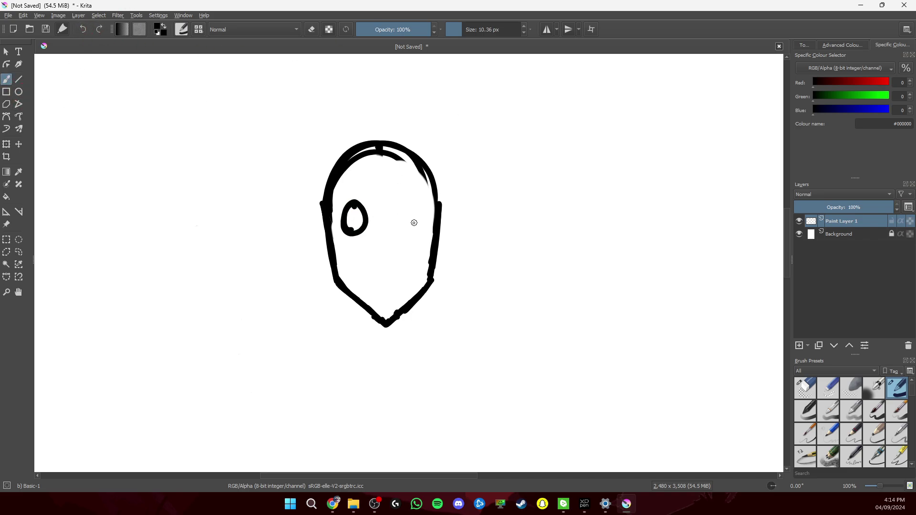
mouse_move(414, 223)
left_mouse_down()
mouse_move(411, 192)
mouse_move(408, 230)
mouse_move(413, 213)
left_mouse_up()
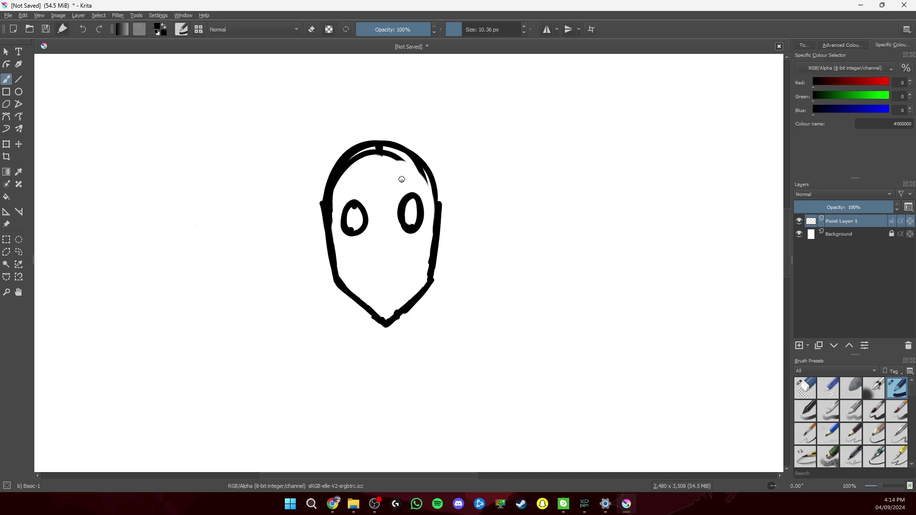
left_click(410, 213)
left_click(353, 219)
left_click(81, 29)
left_click(81, 29)
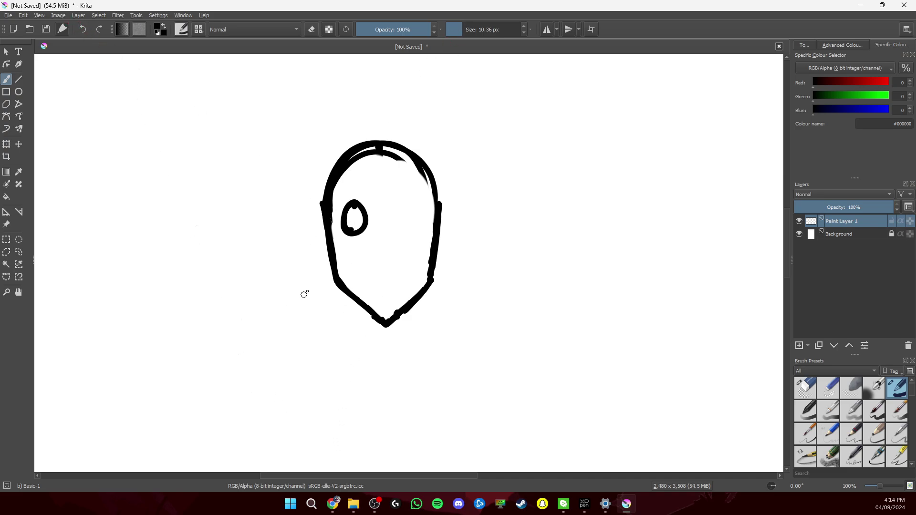
Redraw the left eye as an oval, add a C-shaped right eye, and thicken the head top
left_click(83, 29)
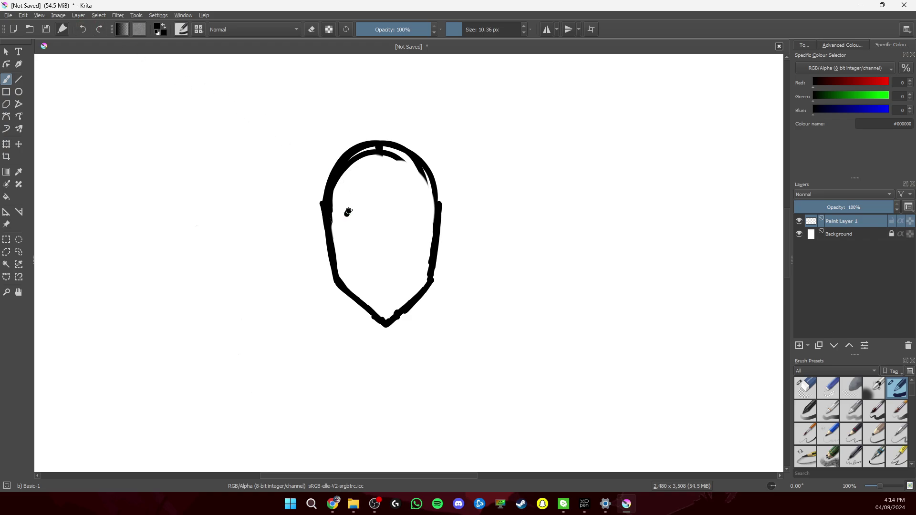
mouse_move(350, 211)
left_mouse_down()
mouse_move(366, 213)
mouse_move(346, 224)
mouse_move(362, 210)
mouse_move(356, 234)
left_mouse_up()
left_click(83, 29)
mouse_move(349, 216)
left_mouse_down()
mouse_move(353, 205)
mouse_move(370, 215)
mouse_move(340, 222)
mouse_move(360, 209)
left_mouse_up()
mouse_move(418, 210)
left_mouse_down()
mouse_move(411, 202)
mouse_move(388, 215)
mouse_move(414, 225)
mouse_move(418, 204)
left_mouse_up()
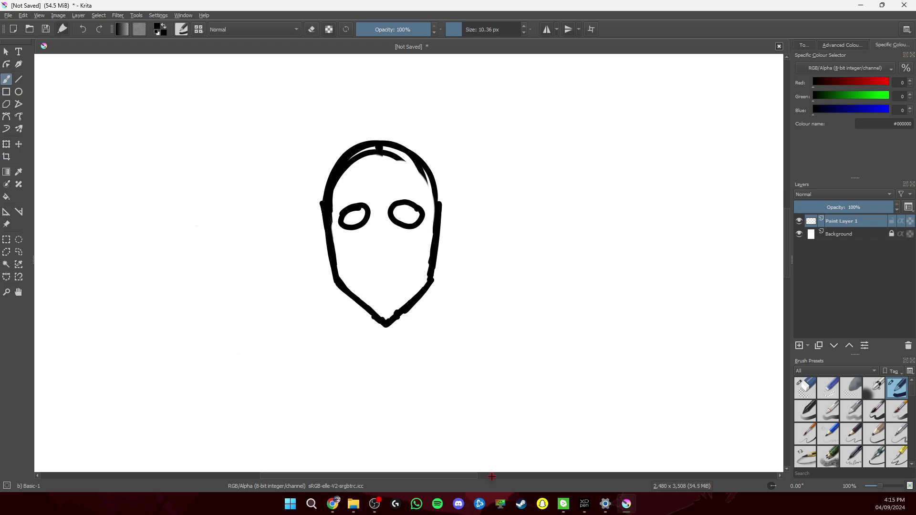
mouse_move(438, 205)
left_mouse_down()
mouse_move(387, 151)
mouse_move(348, 168)
left_mouse_up()
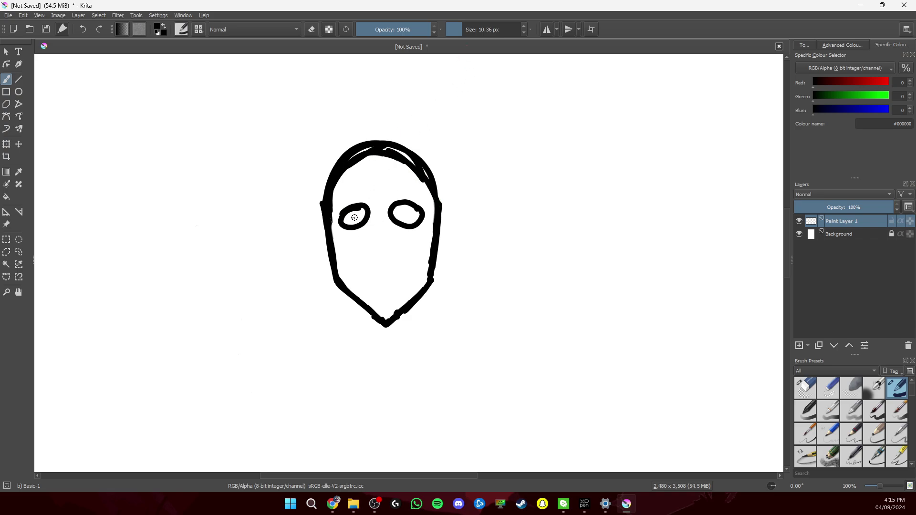
Draw ringed pupils inside the eyes, undoing the unsatisfactory attempts
mouse_move(350, 221)
left_mouse_down()
mouse_move(355, 213)
mouse_move(402, 221)
mouse_move(415, 210)
left_mouse_up()
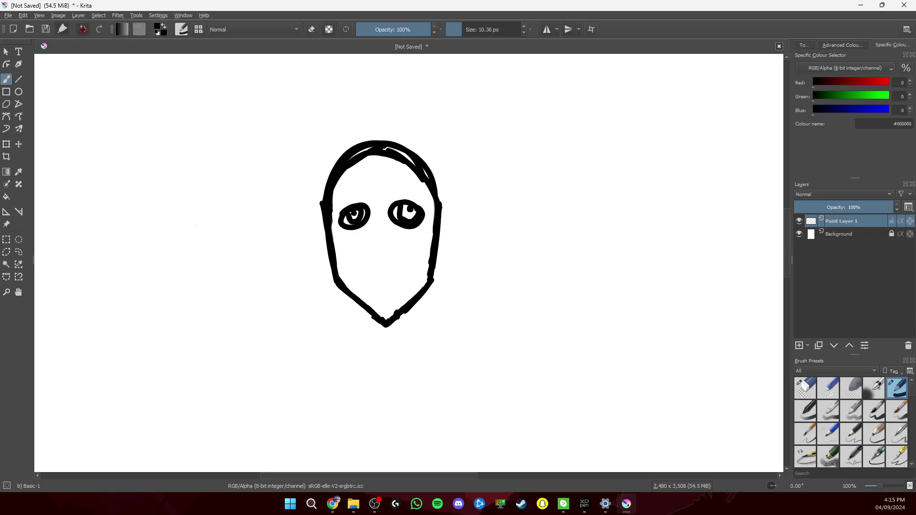
left_click(83, 29)
left_click(83, 29)
mouse_move(403, 207)
left_mouse_down()
mouse_move(402, 219)
mouse_move(419, 211)
left_mouse_up()
key("ctrl+z")
key("ctrl+z")
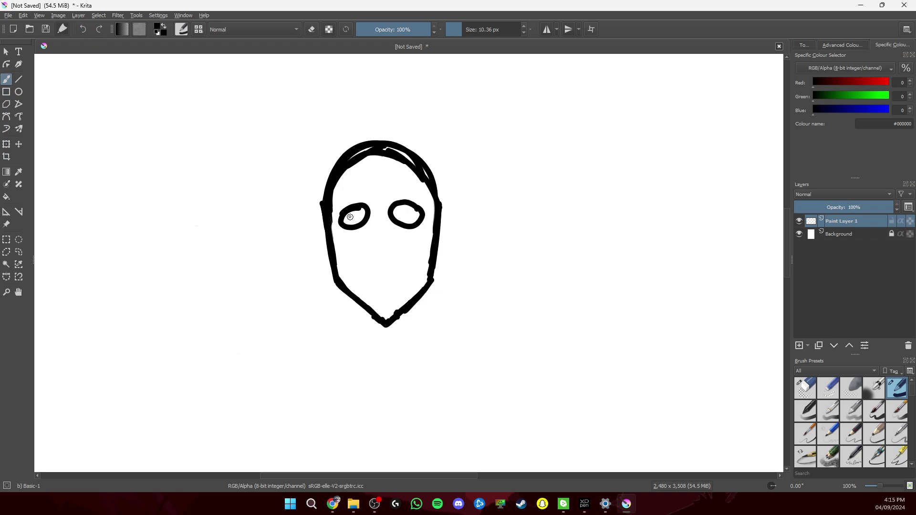
left_click_drag(347, 216, 415, 214)
Draw a nose below the eyes after undoing failed tries, then a straight mouth line beneath
left_click_drag(378, 245, 378, 256)
left_click(83, 28)
mouse_move(377, 254)
left_mouse_down()
mouse_move(374, 237)
mouse_move(370, 259)
left_mouse_up()
left_click(82, 30)
left_click(83, 29)
left_click(82, 29)
mouse_move(369, 257)
left_mouse_down()
mouse_move(372, 231)
mouse_move(393, 254)
mouse_move(389, 231)
mouse_move(375, 265)
mouse_move(388, 263)
mouse_move(381, 268)
left_mouse_up()
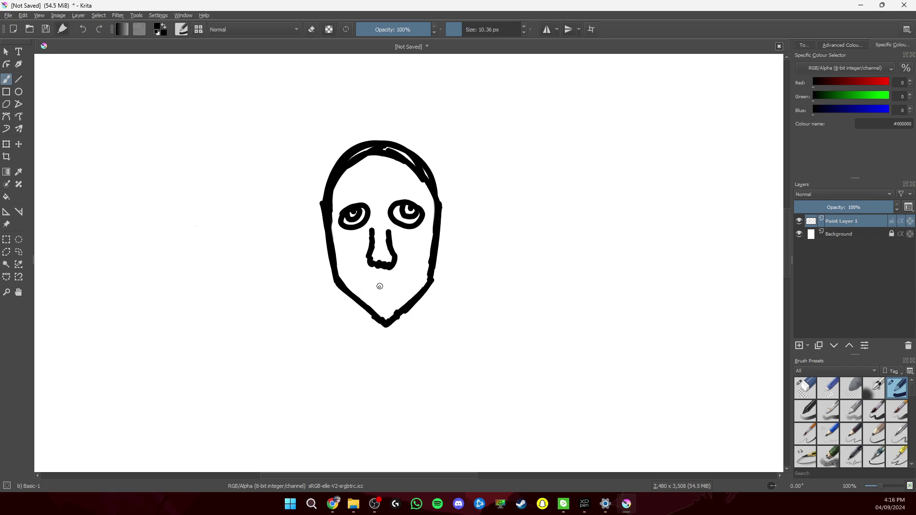
mouse_move(364, 283)
left_mouse_down()
mouse_move(409, 280)
mouse_move(373, 283)
left_mouse_up()
Draw both neck sides, the left shoulder, the right shoulder and arm, and a collar stroke
left_click_drag(349, 297, 352, 358)
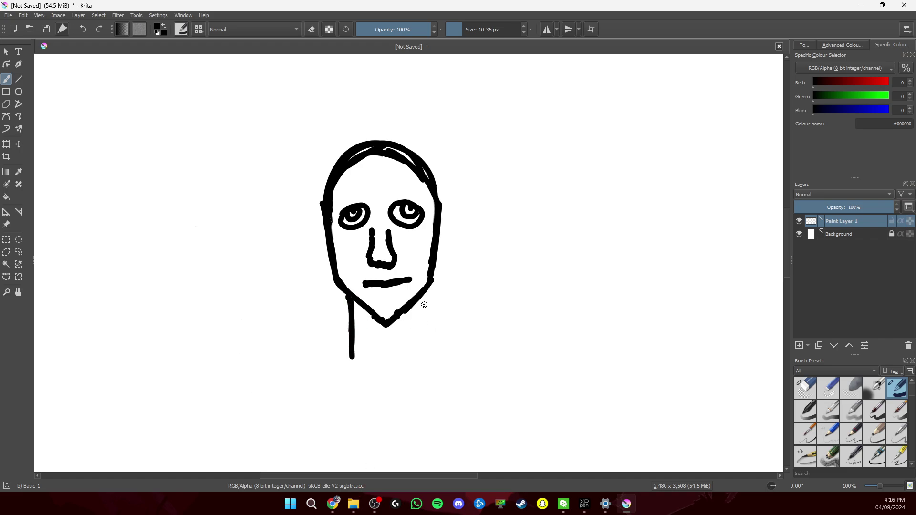
left_click_drag(424, 293, 421, 348)
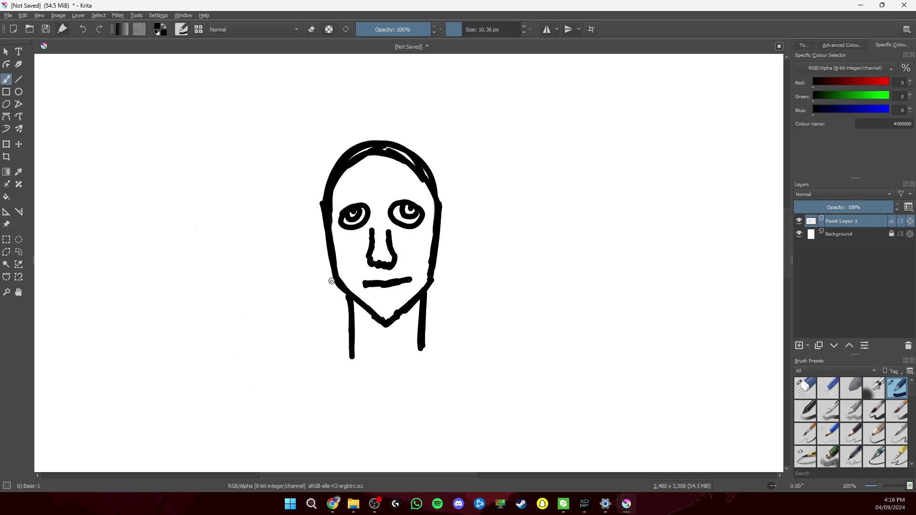
left_click_drag(328, 290, 336, 299)
left_click_drag(445, 297, 434, 289)
left_click(82, 29)
left_click(82, 29)
mouse_move(352, 363)
left_mouse_down()
mouse_move(270, 401)
mouse_move(269, 472)
left_mouse_up()
mouse_move(421, 347)
left_mouse_down()
mouse_move(492, 385)
mouse_move(488, 471)
left_mouse_up()
left_click_drag(486, 422, 487, 472)
mouse_move(417, 353)
left_mouse_down()
mouse_move(382, 366)
mouse_move(354, 357)
mouse_move(388, 363)
mouse_move(377, 366)
left_mouse_up()
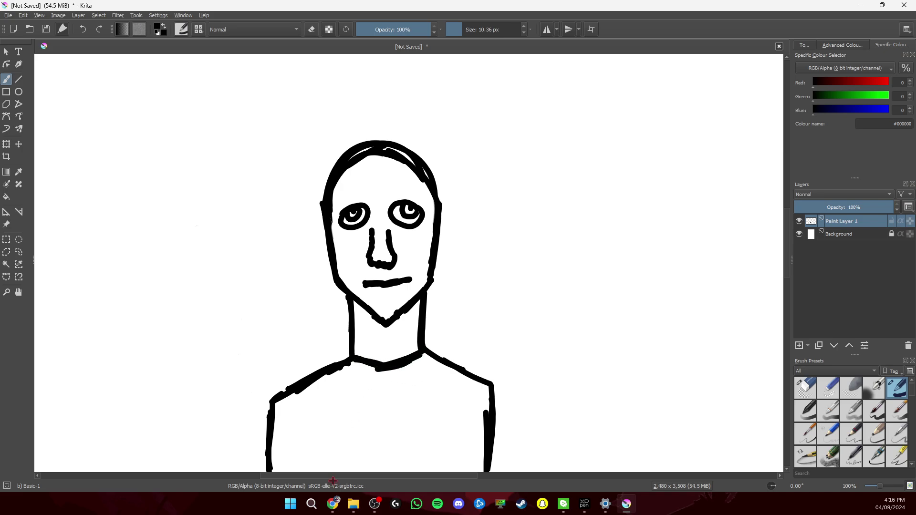
Hatch diagonal stripes across the shirt from left to right
left_click_drag(278, 441, 320, 471)
left_click_drag(287, 422, 352, 466)
left_click_drag(300, 399, 385, 470)
left_click(341, 394)
mouse_move(317, 385)
left_mouse_down()
mouse_move(407, 468)
mouse_move(437, 464)
left_mouse_up()
left_click_drag(376, 389, 472, 465)
left_click_drag(412, 383, 477, 445)
mouse_move(432, 379)
left_mouse_down()
mouse_move(483, 424)
mouse_move(485, 413)
left_mouse_up()
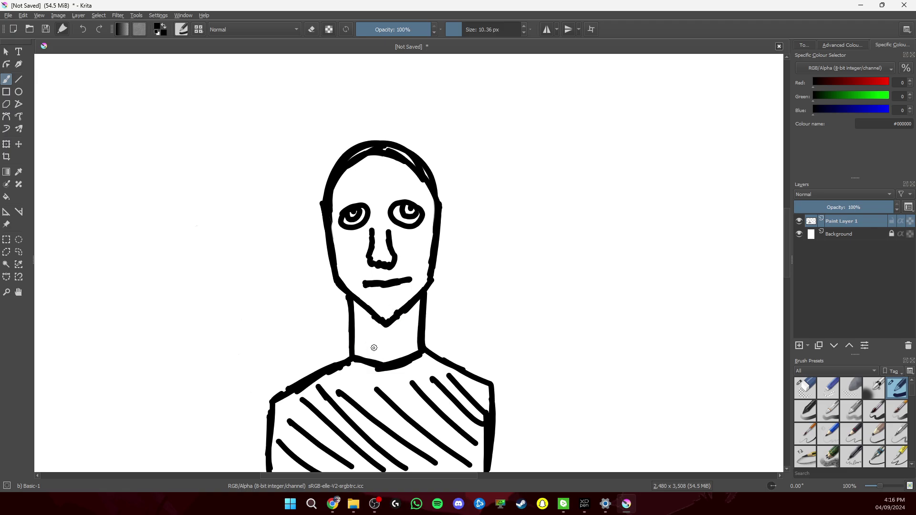
Add a neck line, draw curved ears on both sides, and reinforce the head's top-right
mouse_move(366, 333)
left_mouse_down()
mouse_move(382, 363)
mouse_move(389, 358)
left_mouse_up()
mouse_move(324, 220)
left_mouse_down()
mouse_move(312, 249)
mouse_move(327, 268)
left_mouse_up()
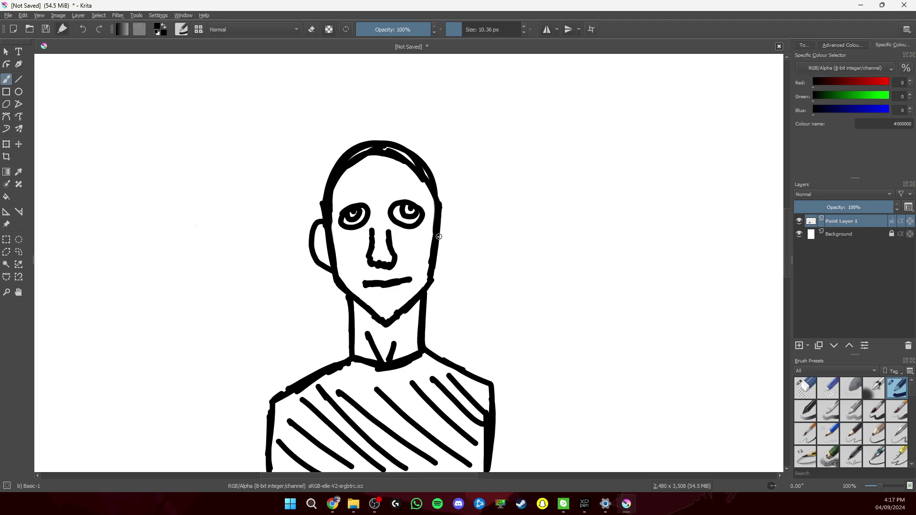
left_click(83, 29)
mouse_move(325, 225)
left_mouse_down()
mouse_move(311, 238)
mouse_move(336, 277)
left_mouse_up()
mouse_move(437, 227)
left_mouse_down()
mouse_move(447, 219)
mouse_move(454, 245)
mouse_move(433, 273)
left_mouse_up()
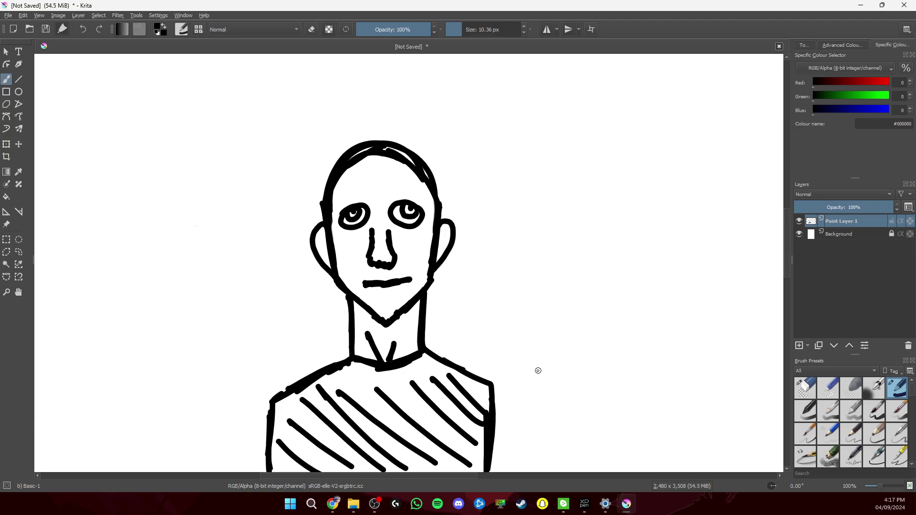
mouse_move(432, 186)
left_mouse_down()
mouse_move(416, 161)
mouse_move(374, 140)
left_mouse_up()
Brush curly hair strokes around the left, top and right of the head
mouse_move(319, 223)
left_mouse_down()
mouse_move(301, 210)
mouse_move(312, 182)
mouse_move(267, 181)
mouse_move(306, 154)
left_mouse_up()
left_click_drag(312, 142, 353, 112)
left_click_drag(298, 127, 372, 108)
mouse_move(380, 108)
left_mouse_down()
mouse_move(454, 110)
mouse_move(440, 138)
left_mouse_up()
mouse_move(433, 140)
left_mouse_down()
mouse_move(474, 145)
mouse_move(474, 196)
mouse_move(492, 206)
mouse_move(487, 218)
mouse_move(444, 217)
left_mouse_up()
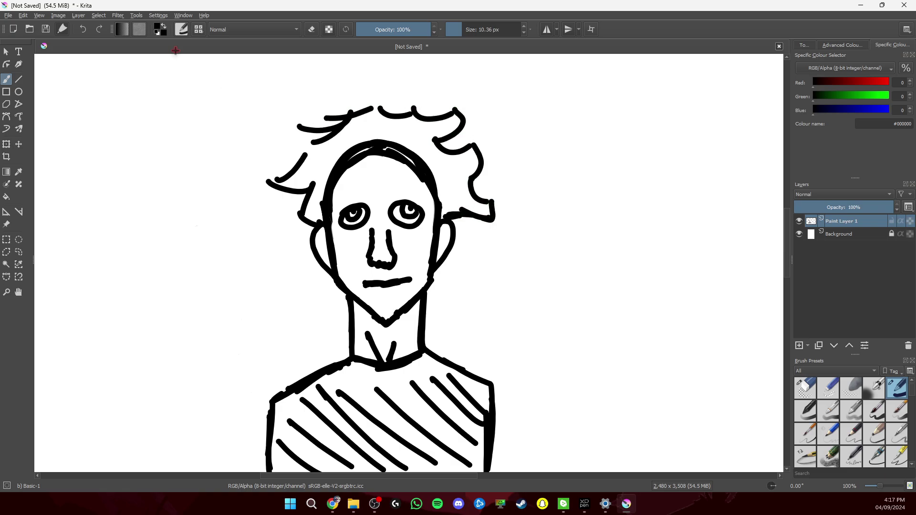
Redo the right-side hair, close the top-left gaps, and add earrings below both ears
left_click(82, 29)
left_click(82, 29)
left_click(82, 30)
left_click(83, 29)
left_click(83, 29)
mouse_move(470, 180)
left_mouse_down()
mouse_move(481, 191)
mouse_move(451, 219)
left_mouse_up()
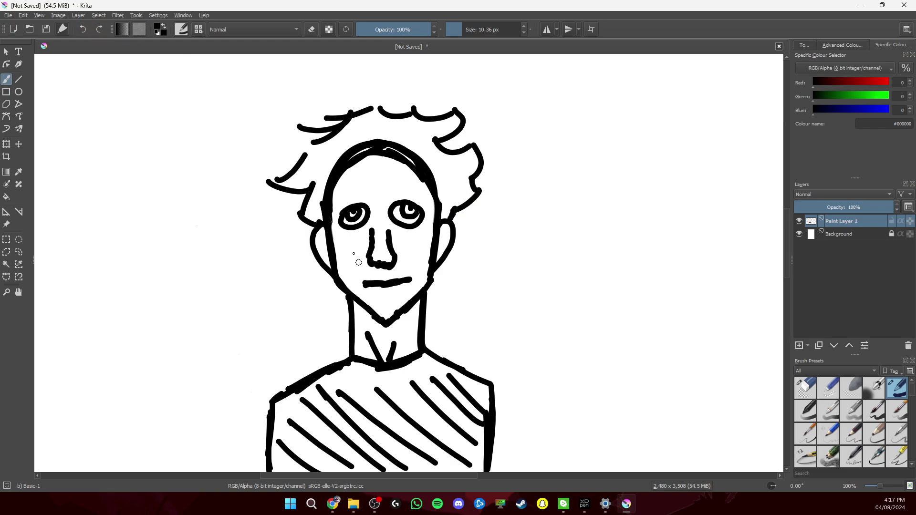
left_click_drag(305, 154, 314, 139)
left_click(376, 107)
left_click_drag(440, 265, 443, 286)
mouse_move(328, 269)
left_mouse_down()
mouse_move(324, 289)
mouse_move(334, 287)
left_mouse_up()
Erase the old head outline and face-line tops inside the hair, then brush a forehead fringe
left_click(311, 29)
mouse_move(322, 190)
left_mouse_down()
mouse_move(326, 168)
mouse_move(340, 191)
mouse_move(343, 153)
mouse_move(355, 181)
mouse_move(360, 135)
mouse_move(376, 173)
mouse_move(367, 130)
mouse_move(383, 157)
left_mouse_up()
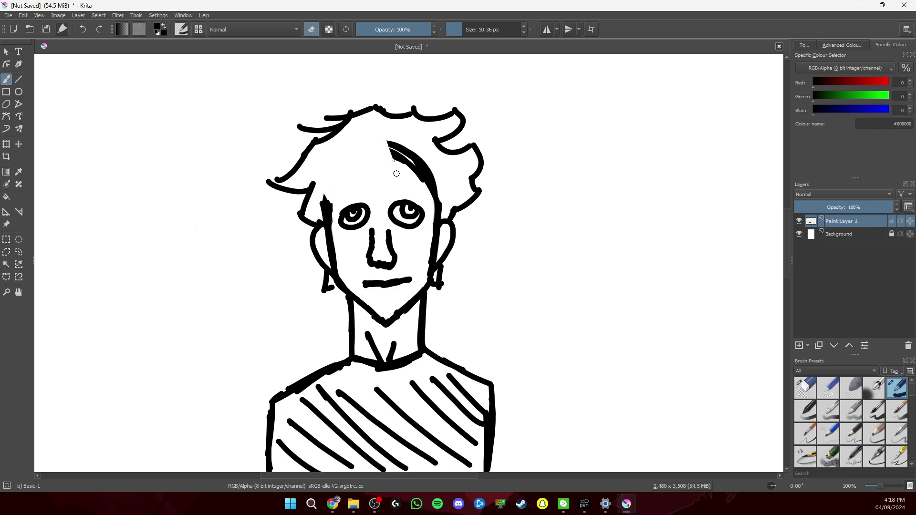
mouse_move(398, 177)
left_mouse_down()
mouse_move(396, 148)
mouse_move(409, 138)
mouse_move(435, 194)
left_mouse_up()
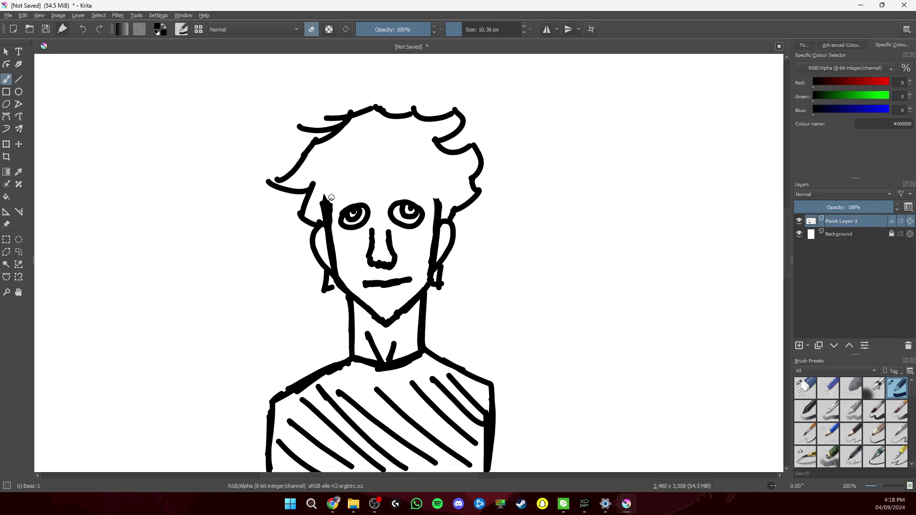
left_click_drag(331, 197, 327, 197)
left_click_drag(321, 216, 331, 211)
mouse_move(432, 204)
left_mouse_down()
mouse_move(437, 214)
mouse_move(436, 196)
left_mouse_up()
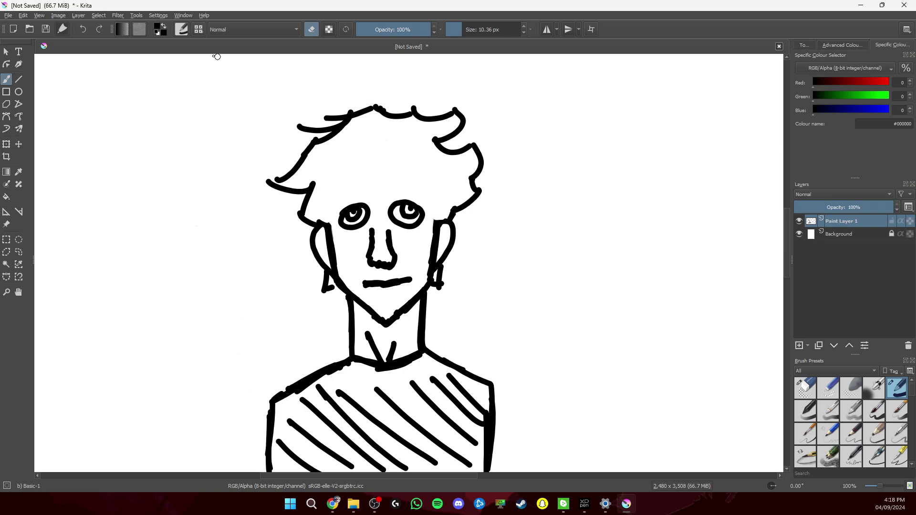
left_click(311, 29)
mouse_move(321, 222)
left_mouse_down()
mouse_move(340, 206)
mouse_move(318, 200)
mouse_move(364, 195)
mouse_move(415, 192)
mouse_move(420, 203)
mouse_move(444, 201)
mouse_move(432, 219)
mouse_move(439, 209)
left_mouse_up()
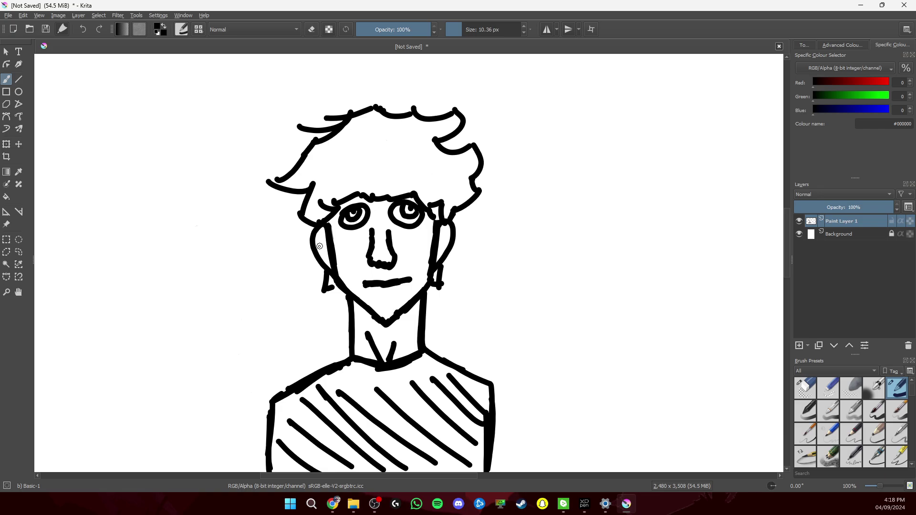
Add detail strokes inside both ears, discarding a trial cheek stroke
left_click_drag(320, 240, 324, 251)
left_click_drag(446, 246, 444, 236)
mouse_move(395, 232)
left_mouse_down()
mouse_move(414, 243)
mouse_move(351, 242)
left_mouse_up()
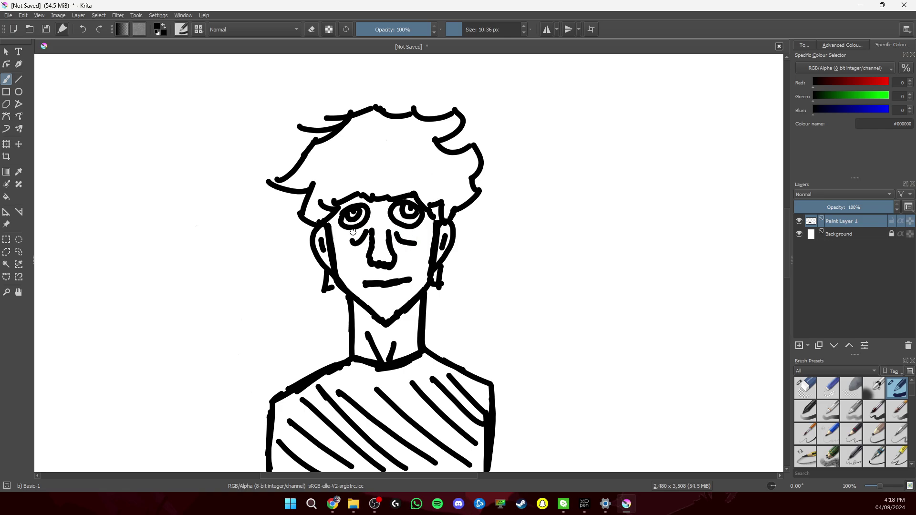
left_click(84, 31)
left_click(83, 29)
At 55% opacity, shade grey bags under the eyes, undoing the iris shading
left_click_drag(419, 26, 396, 23)
mouse_move(396, 233)
left_mouse_down()
mouse_move(419, 239)
mouse_move(351, 239)
left_mouse_up()
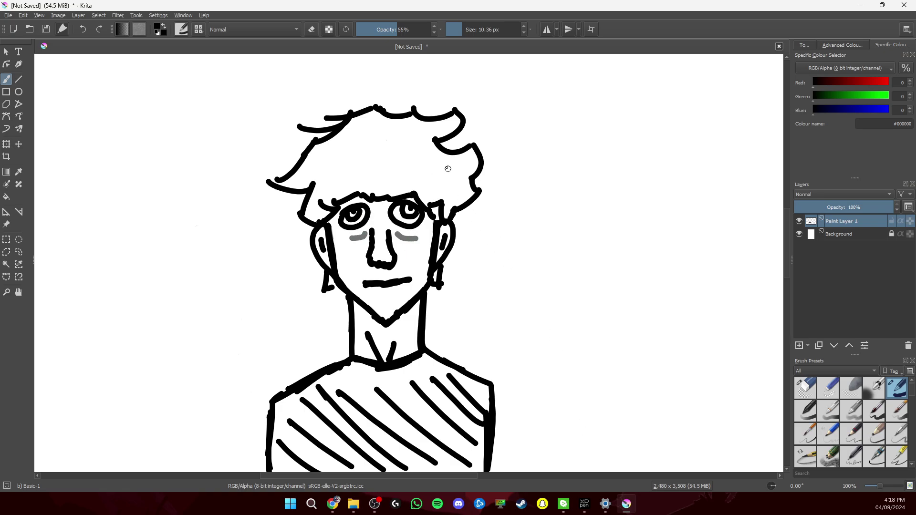
left_click_drag(394, 215, 421, 214)
left_click_drag(363, 211, 346, 222)
left_click(83, 29)
left_click(82, 29)
left_click(80, 28)
left_click(80, 29)
left_click(80, 29)
left_click(80, 28)
left_click(80, 29)
left_click(80, 29)
left_click(87, 30)
Restore brush opacity to 100% and add curved strands and texture strokes in the upper hair
left_click_drag(418, 29, 432, 29)
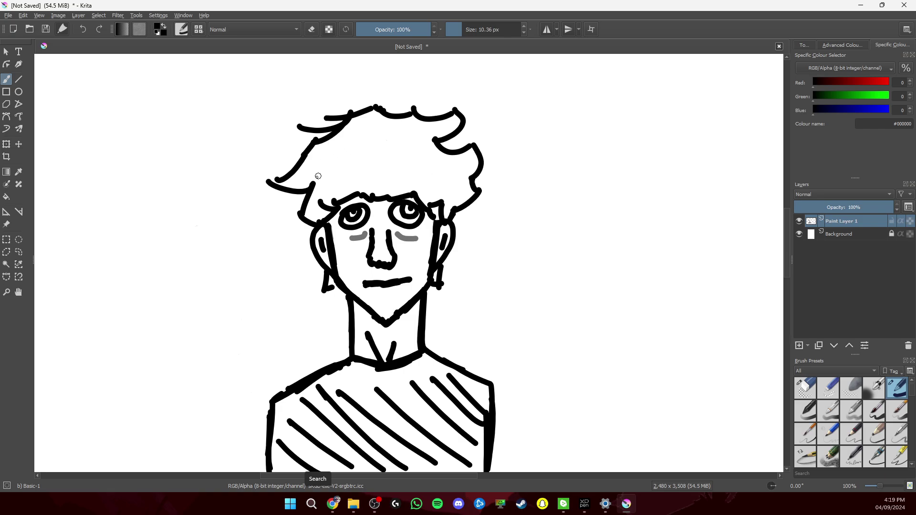
left_click_drag(312, 181, 328, 165)
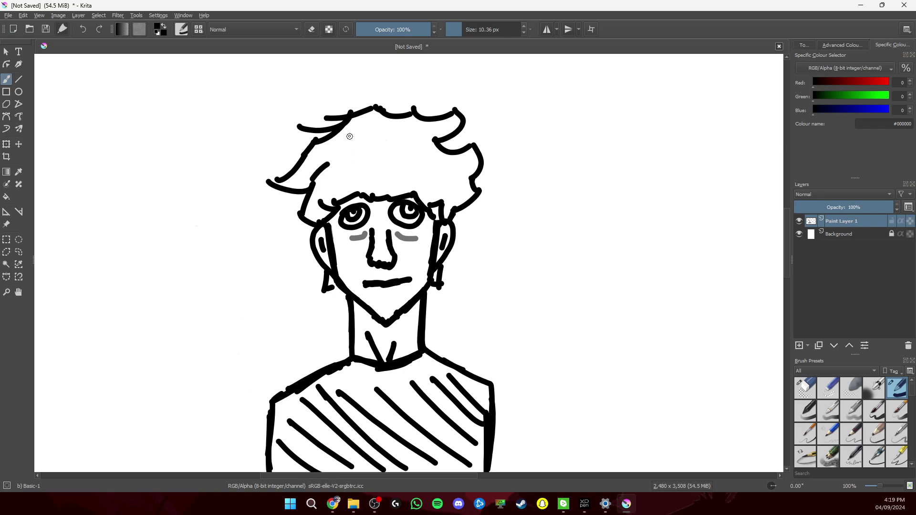
mouse_move(353, 123)
left_mouse_down()
mouse_move(414, 138)
mouse_move(405, 146)
mouse_move(418, 171)
mouse_move(370, 175)
left_mouse_up()
left_click_drag(440, 199, 453, 197)
mouse_move(371, 167)
left_mouse_down()
mouse_move(346, 166)
mouse_move(331, 192)
left_mouse_up()
left_click_drag(384, 160, 401, 153)
mouse_move(383, 144)
left_mouse_down()
mouse_move(388, 132)
mouse_move(336, 148)
left_mouse_up()
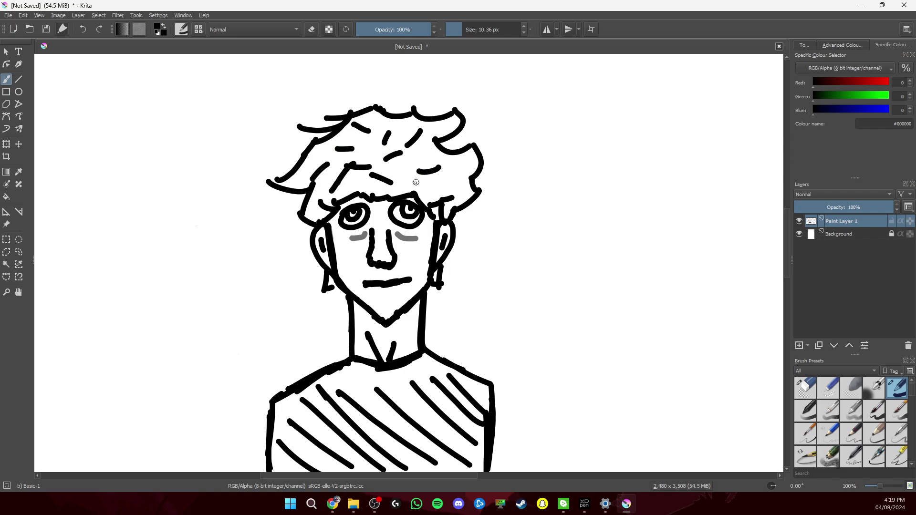
Add more texture strokes and strands across the right, left and middle hair
left_click_drag(414, 181, 426, 190)
left_click_drag(453, 181, 451, 187)
left_click_drag(467, 179, 462, 189)
mouse_move(472, 155)
left_mouse_down()
mouse_move(465, 174)
mouse_move(452, 172)
left_mouse_up()
left_click_drag(341, 183, 315, 196)
left_click_drag(311, 169, 296, 175)
left_click_drag(377, 171, 399, 156)
left_click_drag(401, 169, 419, 166)
Draw the left eyebrow and a brow stroke between the eyes, then erase part of it
mouse_move(353, 197)
left_mouse_down()
mouse_move(375, 194)
mouse_move(382, 215)
left_mouse_up()
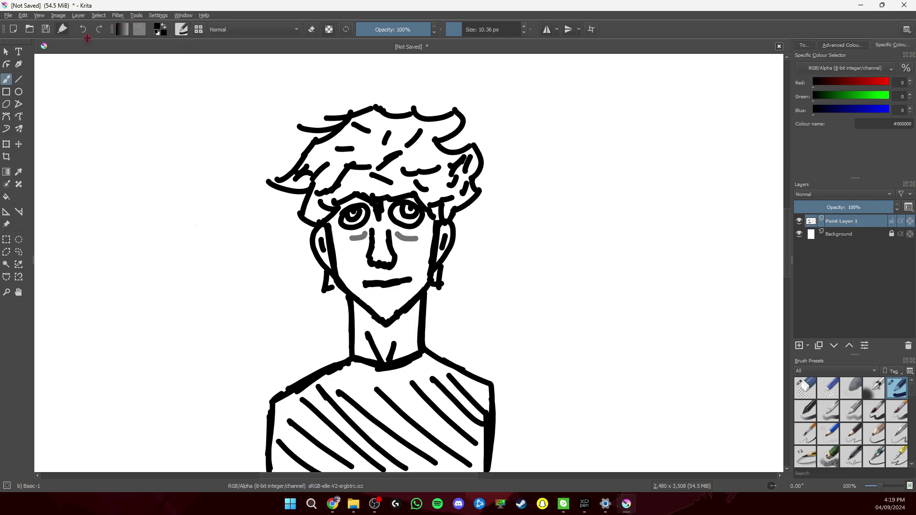
left_click(98, 16)
left_click(110, 45)
mouse_move(367, 198)
left_mouse_down()
mouse_move(387, 230)
mouse_move(389, 220)
left_mouse_up()
left_click(312, 29)
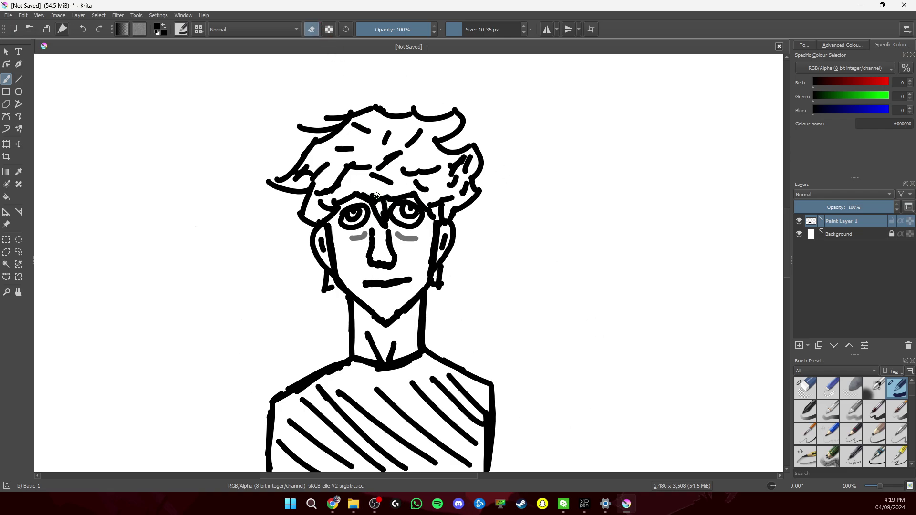
left_click_drag(377, 194, 373, 191)
Thicken the shirt's right edge, then erase the shirt's left and lower right edges with their stripe ends
left_click(312, 29)
left_click_drag(494, 382, 494, 420)
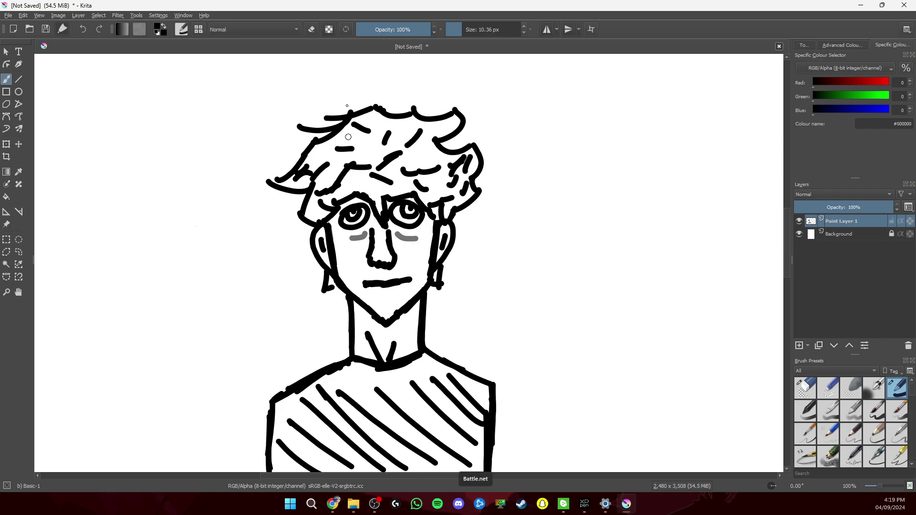
key("e")
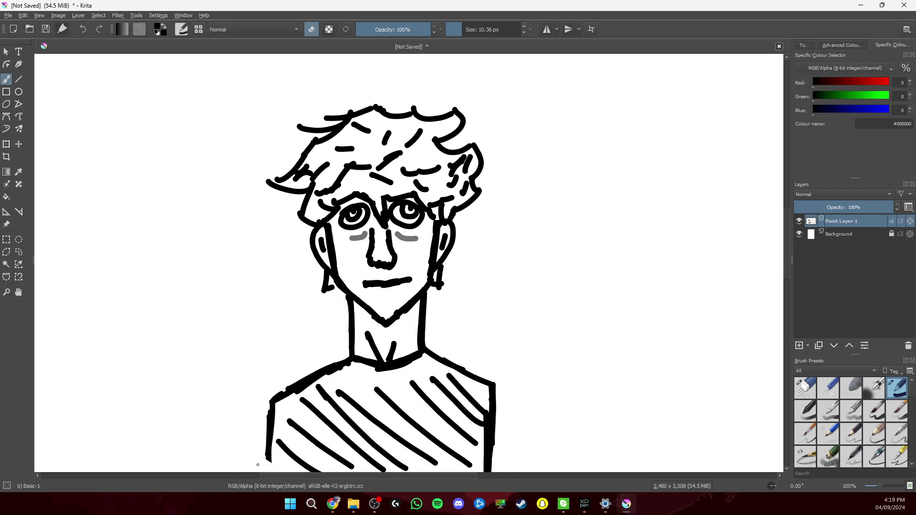
mouse_move(260, 455)
left_mouse_down()
mouse_move(250, 431)
mouse_move(298, 442)
mouse_move(267, 409)
mouse_move(311, 434)
mouse_move(355, 423)
left_mouse_up()
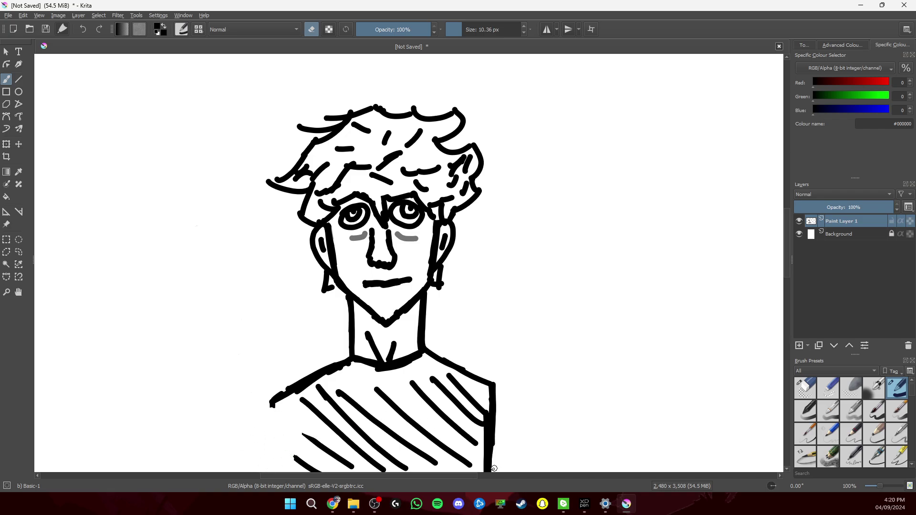
mouse_move(493, 469)
left_mouse_down()
mouse_move(513, 464)
mouse_move(476, 399)
mouse_move(496, 414)
mouse_move(486, 404)
mouse_move(492, 399)
mouse_move(492, 449)
left_mouse_up()
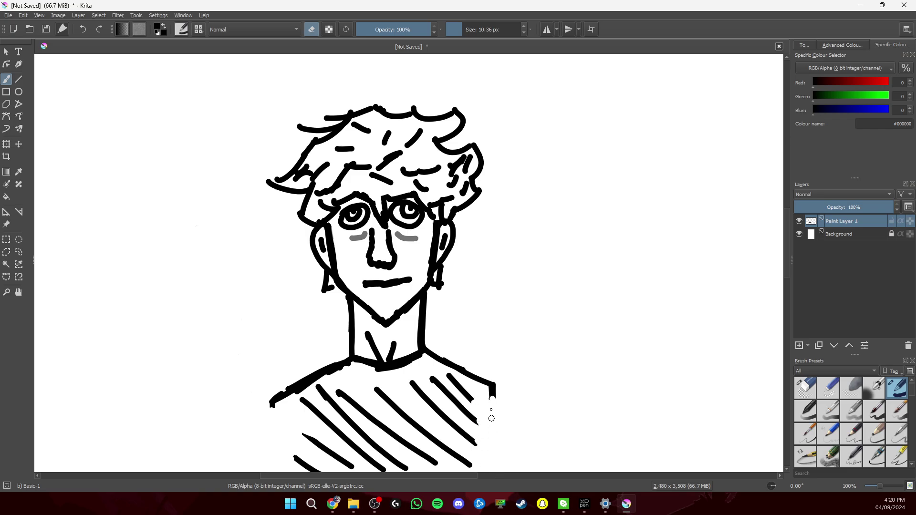
left_click_drag(492, 415, 492, 392)
Redraw the right shoulder line from the neck and trim the stripe ends to an even bottom line
left_click(311, 29)
left_click_drag(425, 348, 513, 396)
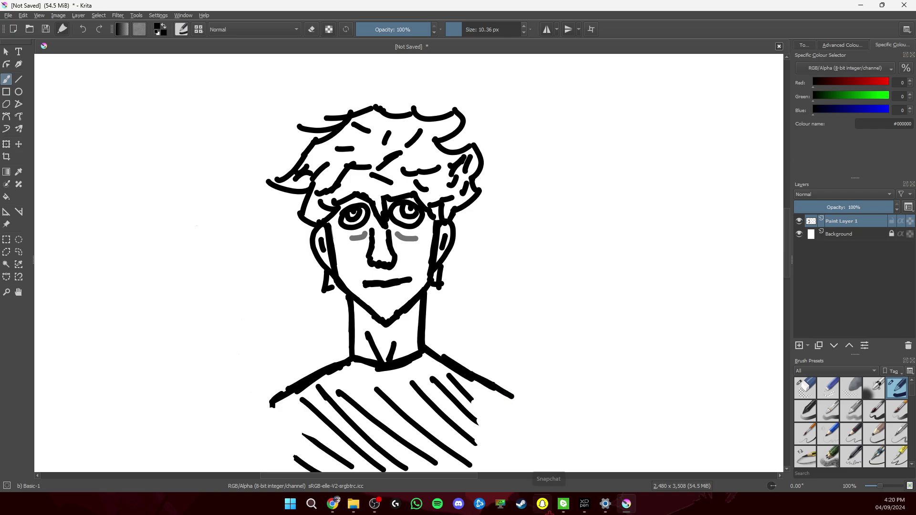
left_click(311, 30)
mouse_move(308, 466)
left_mouse_down()
mouse_move(285, 456)
mouse_move(325, 470)
mouse_move(430, 458)
mouse_move(444, 466)
left_mouse_up()
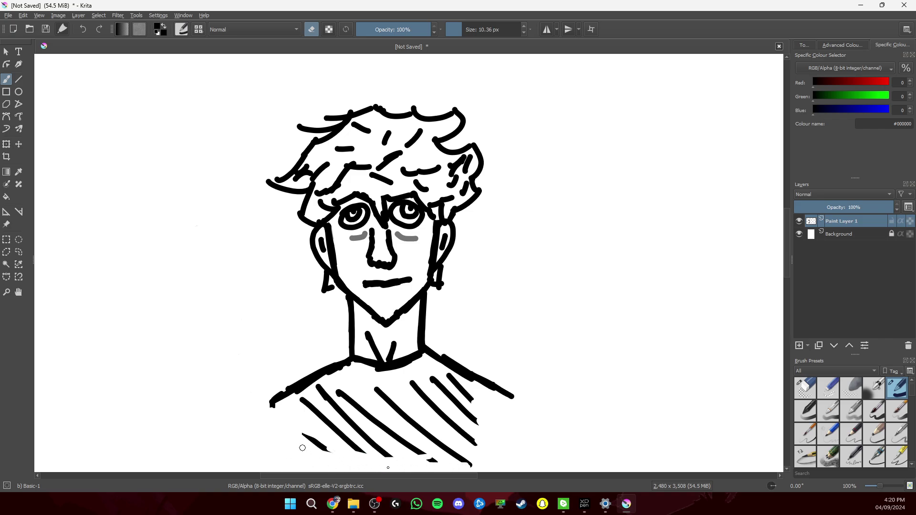
mouse_move(316, 454)
left_mouse_down()
mouse_move(293, 436)
mouse_move(447, 459)
mouse_move(299, 439)
mouse_move(400, 451)
mouse_move(294, 427)
mouse_move(485, 443)
mouse_move(479, 452)
mouse_move(446, 448)
mouse_move(452, 430)
mouse_move(320, 420)
mouse_move(485, 434)
left_mouse_up()
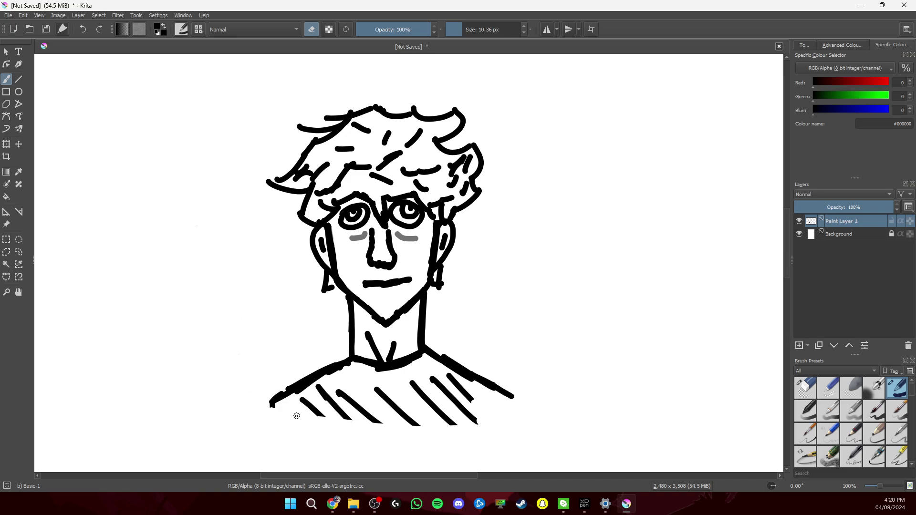
left_click_drag(273, 412, 530, 402)
mouse_move(340, 425)
left_mouse_down()
mouse_move(437, 416)
mouse_move(456, 427)
mouse_move(486, 416)
mouse_move(459, 426)
mouse_move(479, 413)
mouse_move(437, 416)
left_mouse_up()
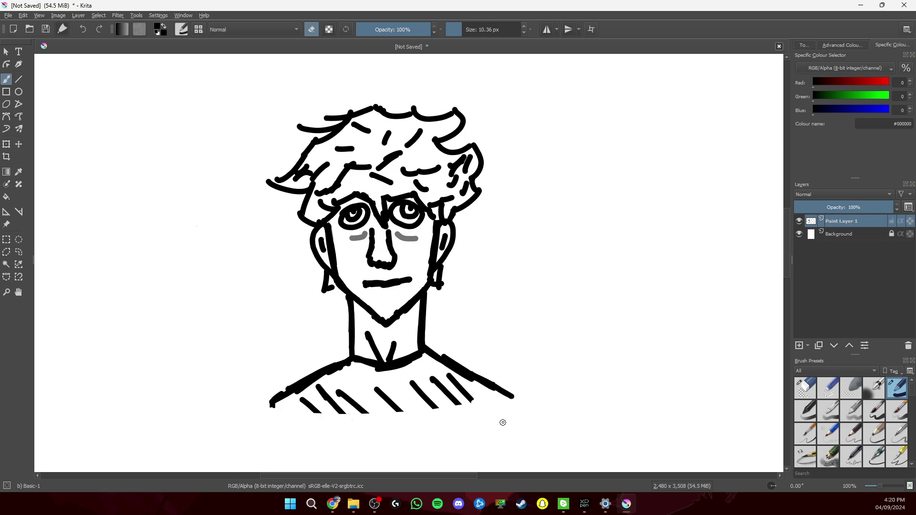
key("e")
left_click_drag(278, 394, 285, 389)
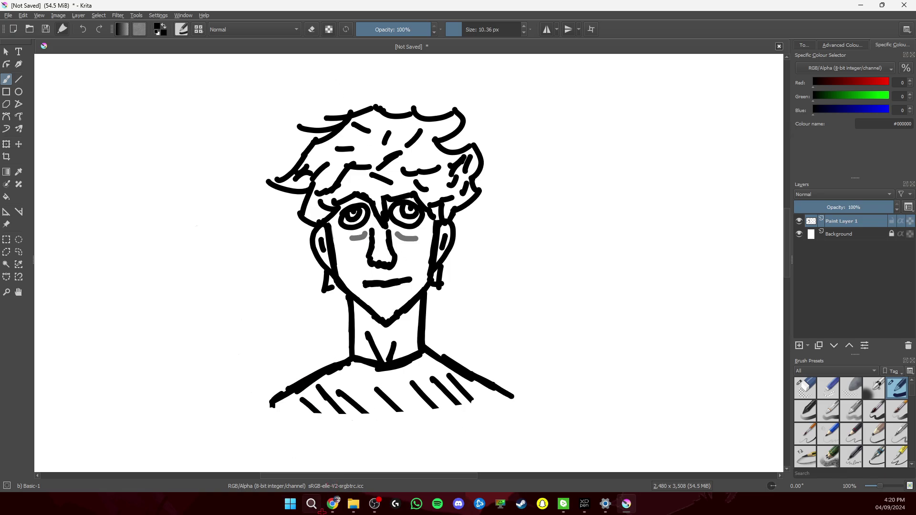
left_click_drag(512, 399, 515, 401)
left_click(81, 29)
left_click(82, 29)
left_click(81, 29)
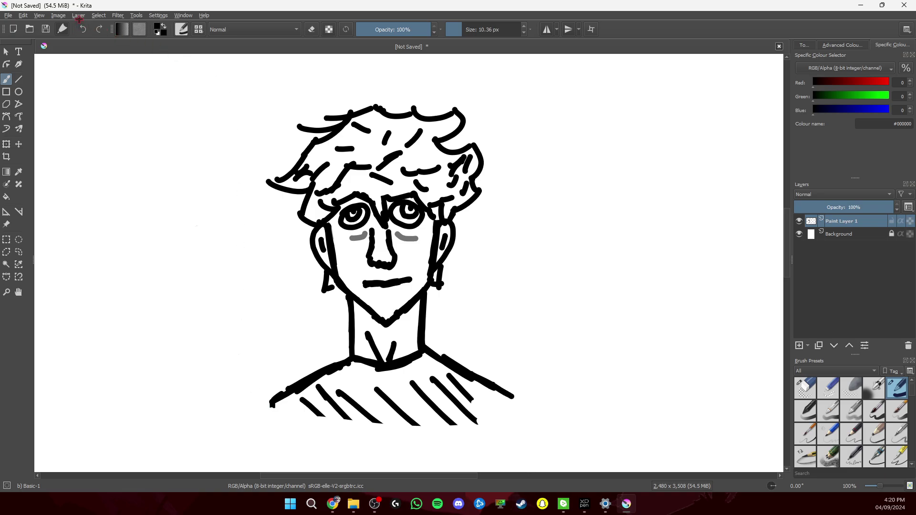
left_click(99, 29)
left_click_drag(276, 398, 258, 471)
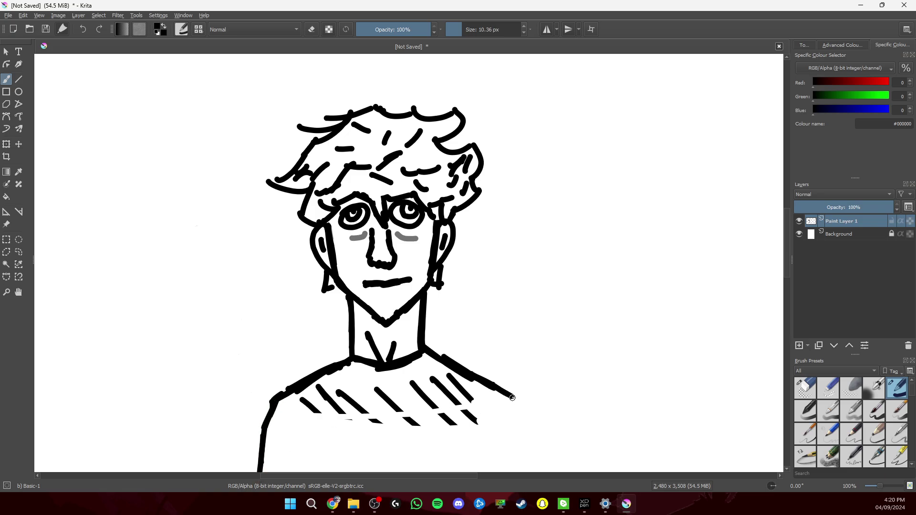
left_click_drag(514, 395, 528, 482)
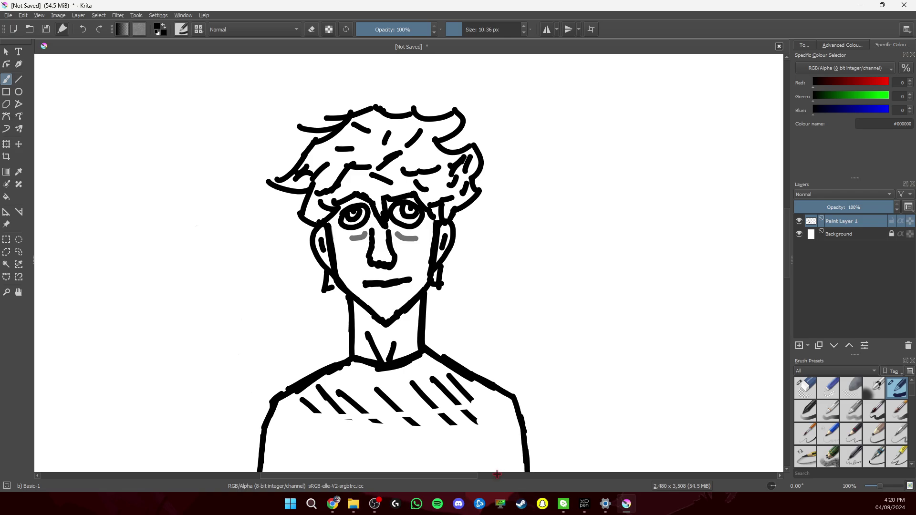
left_click_drag(264, 456, 283, 472)
left_click_drag(271, 440, 310, 471)
left_click_drag(287, 428, 353, 471)
left_click_drag(319, 409, 393, 472)
left_click_drag(368, 402, 436, 471)
left_click_drag(411, 412, 474, 472)
left_click_drag(456, 404, 517, 472)
left_click_drag(478, 397, 524, 458)
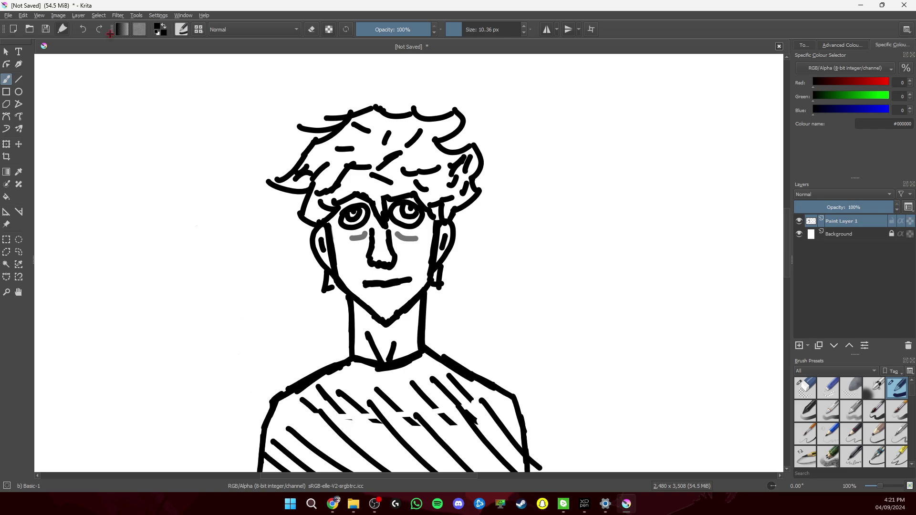
left_click(83, 29)
left_click(82, 29)
left_click(82, 29)
left_click(83, 29)
left_click(83, 29)
left_click(82, 29)
left_click(83, 29)
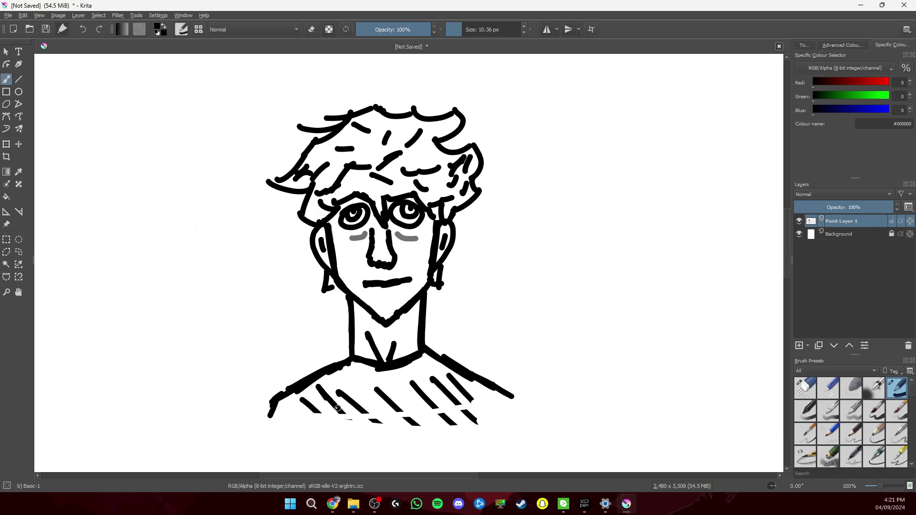
left_click_drag(325, 397, 378, 424)
left_click(82, 29)
left_click(83, 29)
left_click(98, 29)
left_click(97, 29)
left_click(98, 29)
left_click(98, 29)
left_click(312, 30)
Erase the hatch stroke ends, shrink the brush, and darken a few hair strokes inside the outline
mouse_move(346, 419)
left_mouse_down()
mouse_move(474, 422)
mouse_move(453, 416)
mouse_move(467, 413)
left_mouse_up()
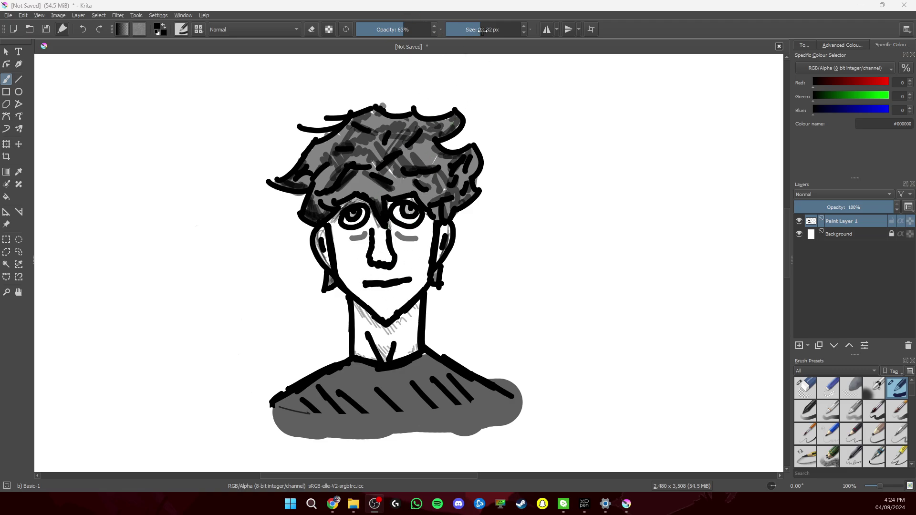
left_click_drag(481, 28, 458, 26)
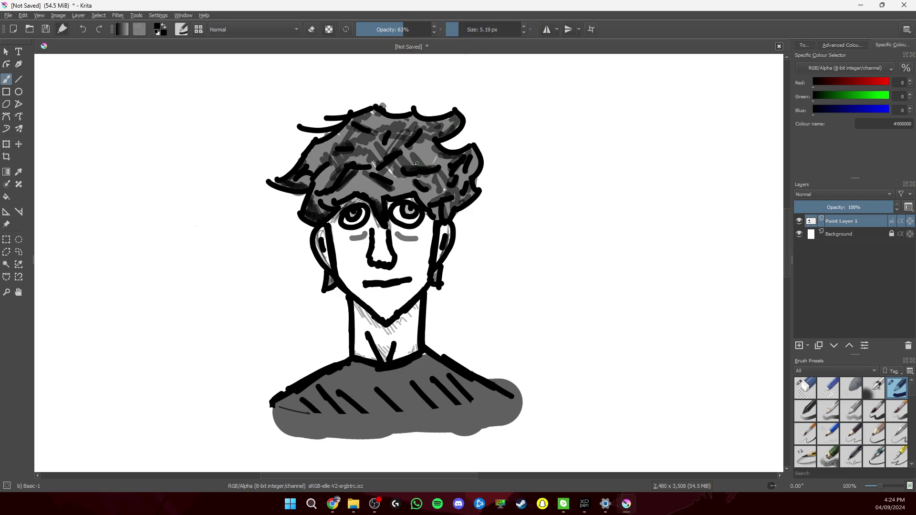
mouse_move(415, 165)
left_mouse_down()
mouse_move(429, 175)
mouse_move(411, 177)
mouse_move(415, 168)
left_mouse_up()
left_click_drag(385, 137, 390, 146)
left_click_drag(350, 119, 325, 137)
With a fine brush at 100% opacity, write the small @ signature beside the neck, redoing the @ once
left_click(429, 29)
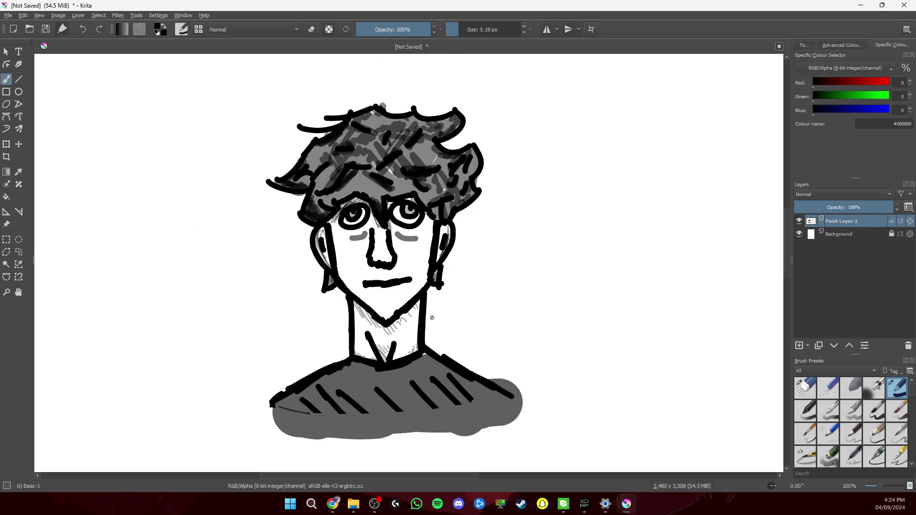
key("bracketleft")
key("bracketleft")
key("bracketleft")
key("bracketleft")
key("bracketleft")
scroll(383, 299, "up", 10)
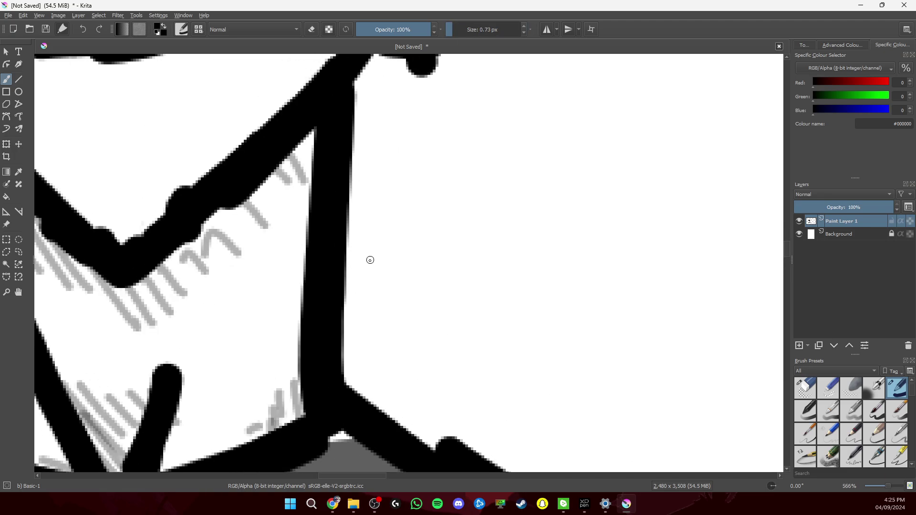
mouse_move(377, 256)
left_mouse_down()
mouse_move(363, 272)
mouse_move(384, 240)
mouse_move(393, 298)
left_mouse_up()
left_click(83, 30)
mouse_move(376, 270)
left_mouse_down()
mouse_move(383, 298)
mouse_move(388, 273)
mouse_move(367, 261)
mouse_move(390, 310)
left_mouse_up()
left_click_drag(403, 259, 412, 314)
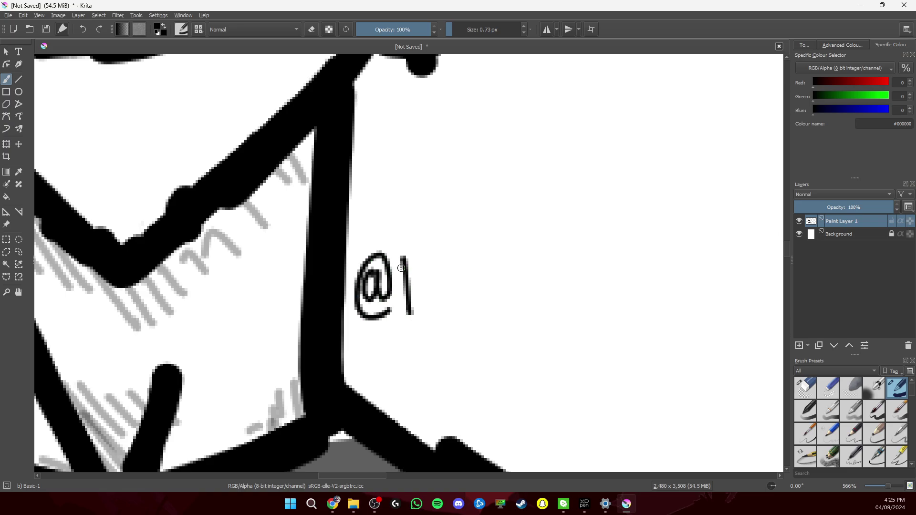
mouse_move(396, 268)
left_mouse_down()
mouse_move(424, 245)
mouse_move(416, 276)
mouse_move(440, 272)
mouse_move(427, 300)
mouse_move(439, 308)
mouse_move(454, 277)
mouse_move(468, 277)
mouse_move(452, 319)
mouse_move(467, 321)
mouse_move(489, 298)
mouse_move(489, 332)
mouse_move(518, 280)
mouse_move(513, 305)
left_mouse_up()
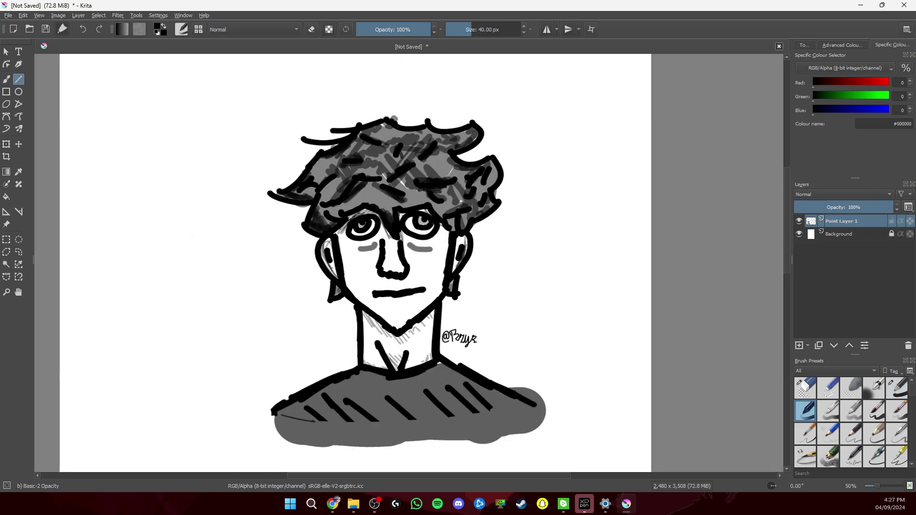